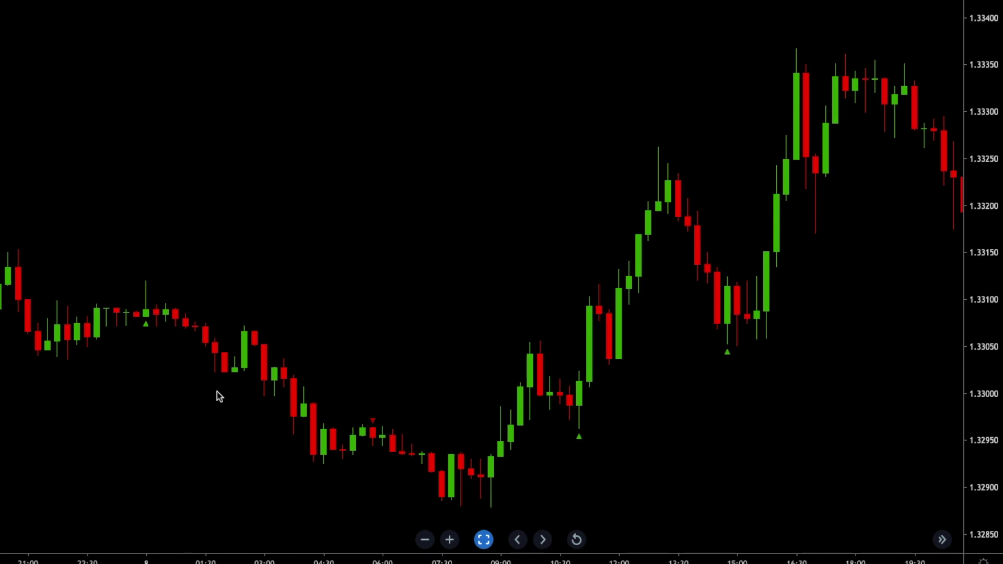
# Add horizontal lines at 1.33091 and 1.33067, then draw a Fib retracement from the swing low to 1.33120.
pyautogui.click(157, 309)
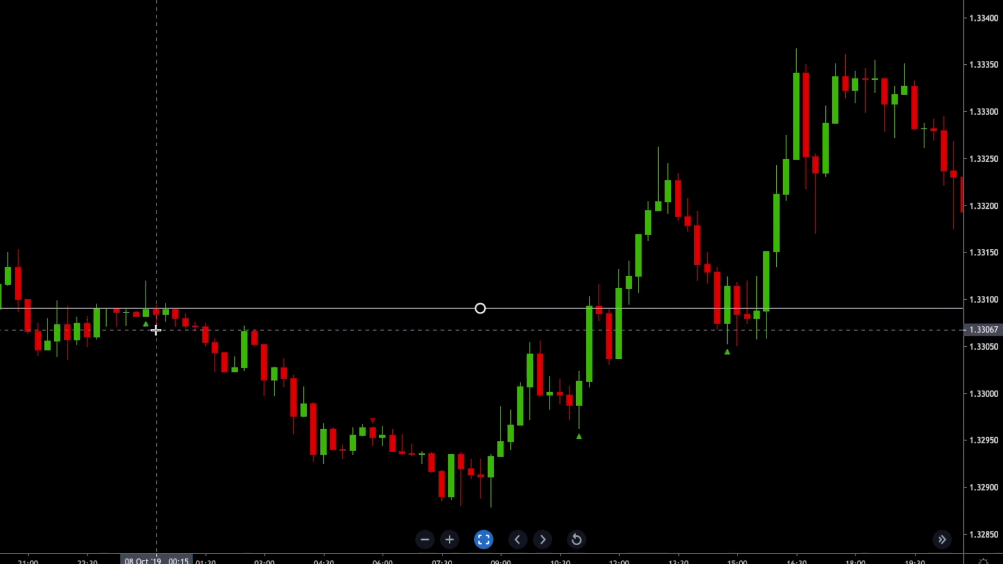
pyautogui.click(155, 330)
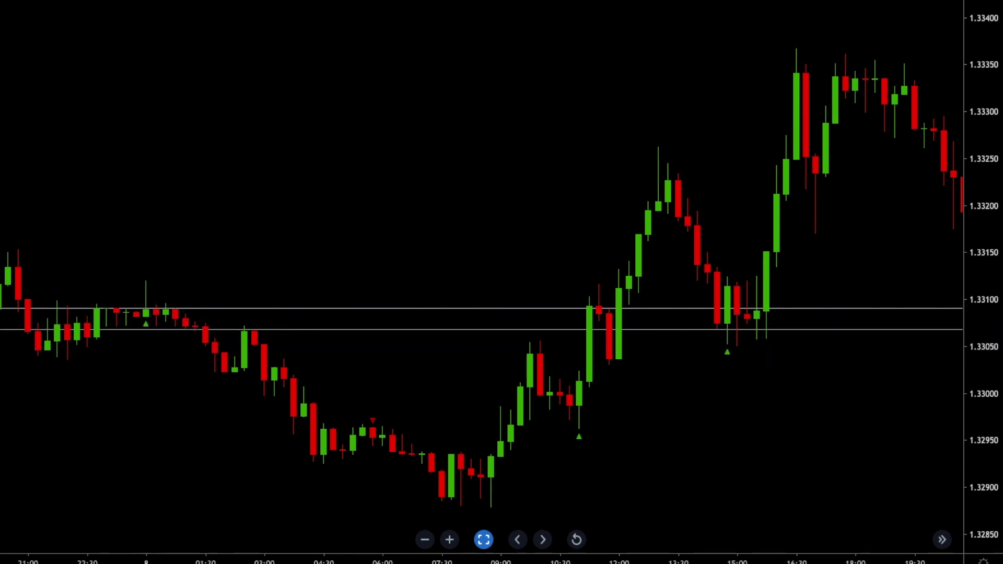
pyautogui.click(146, 282)
pyautogui.click(57, 361)
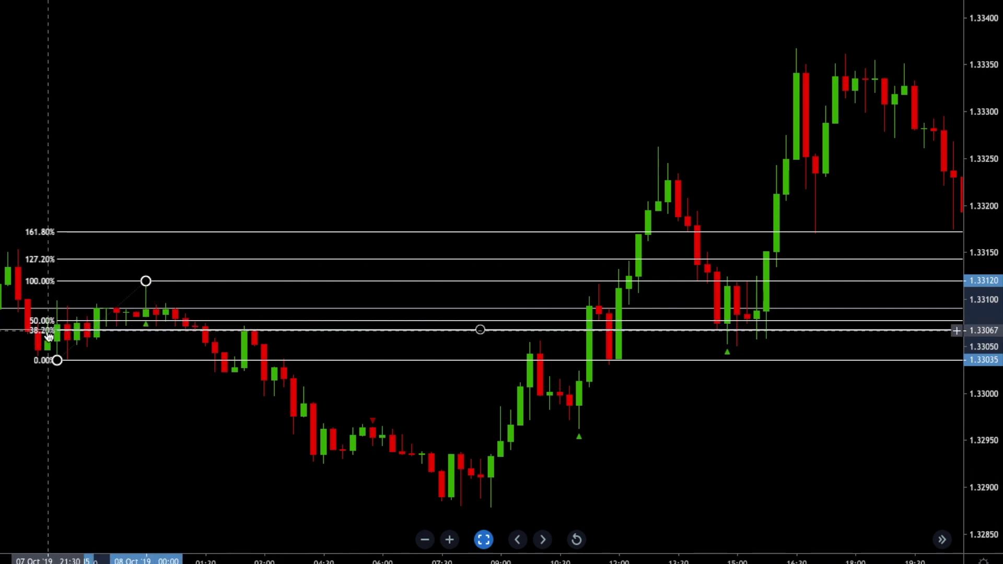
pyautogui.click(172, 260)
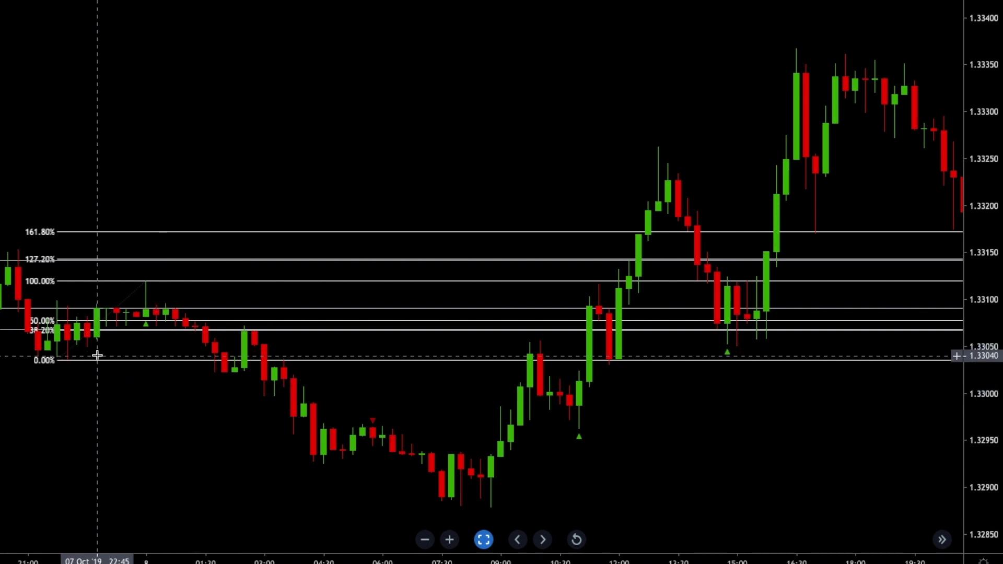
# Delete the Fibonacci retracement and then the three horizontal lines one by one.
pyautogui.click(133, 298)
pyautogui.press('Delete')
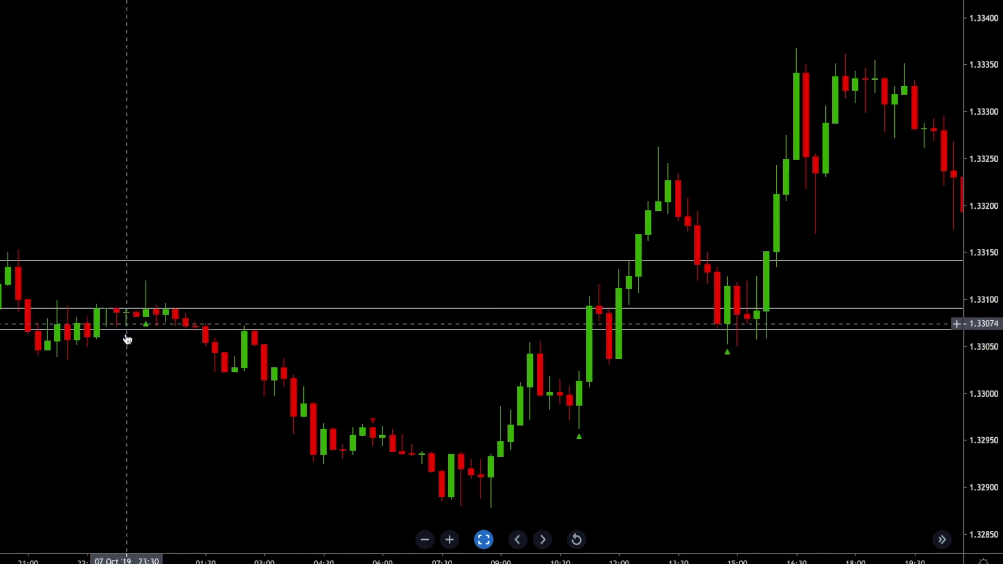
pyautogui.click(187, 330)
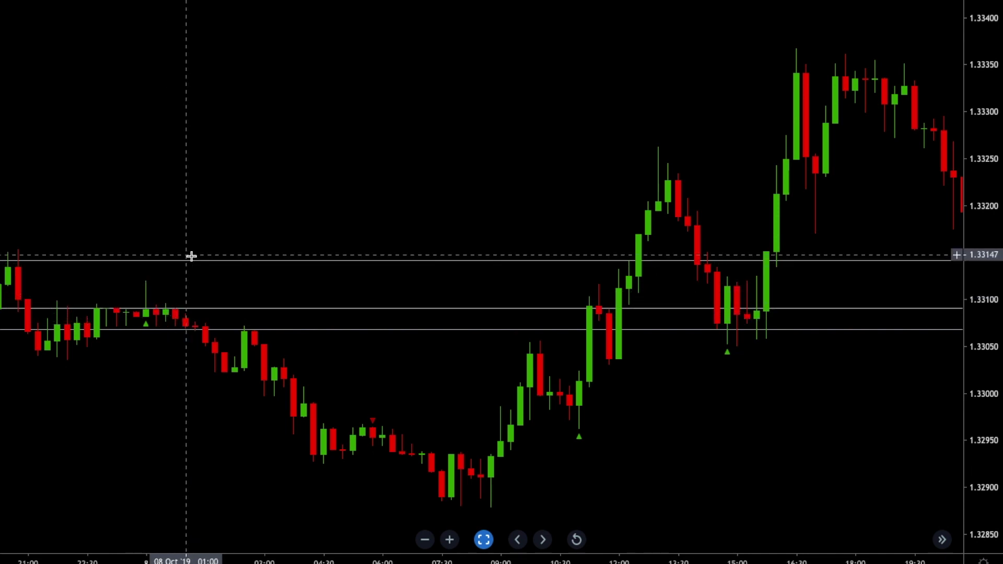
pyautogui.click(172, 309)
pyautogui.press('Delete')
pyautogui.click(183, 329)
pyautogui.press('Delete')
pyautogui.click(188, 260)
pyautogui.press('Delete')
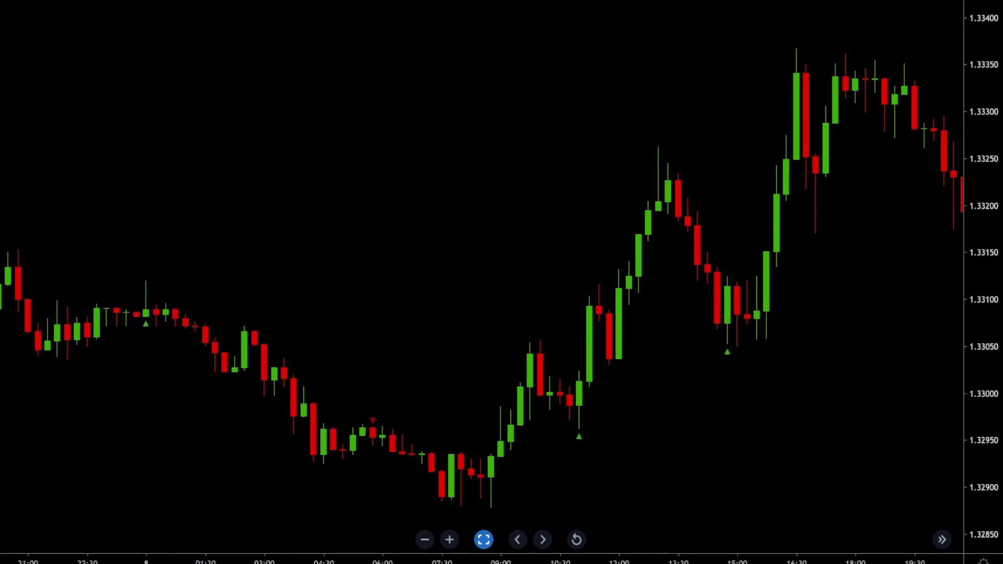
# Add a horizontal line at 1.33070 and draw a Fib retracement with its 0% anchor at the swing.
pyautogui.hotkey('alt', 'h')
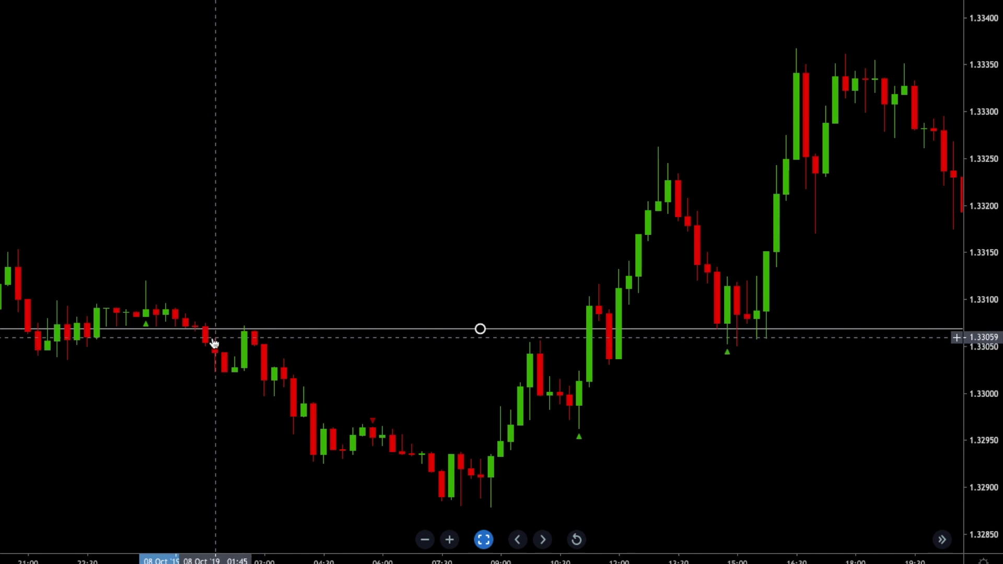
pyautogui.click(174, 329)
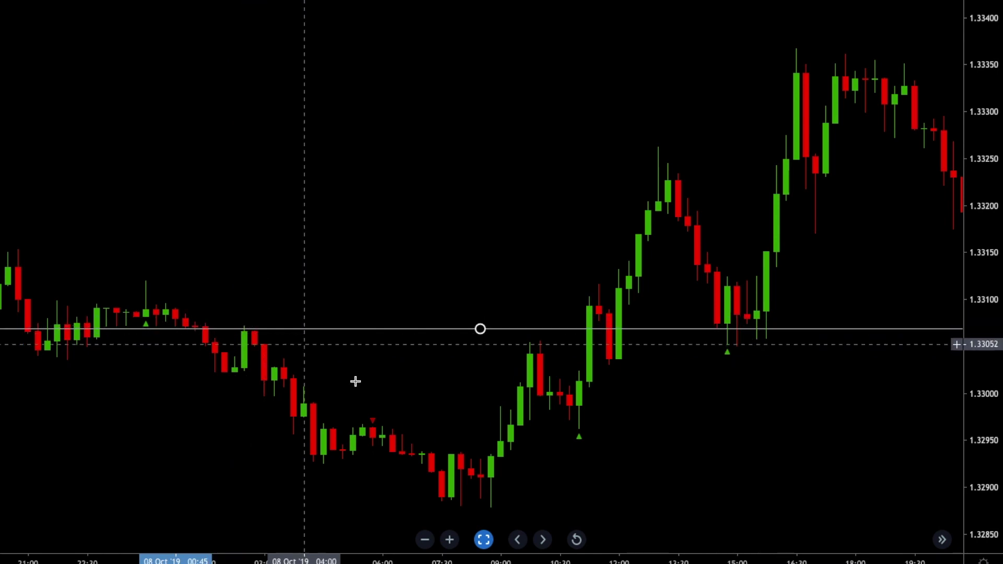
pyautogui.click(255, 372)
pyautogui.click(146, 278)
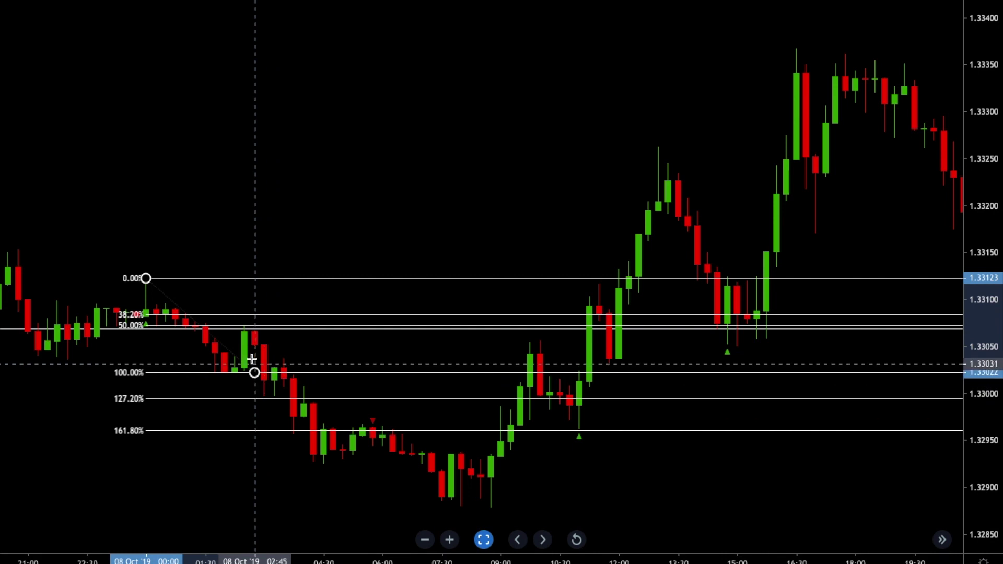
# Add horizontal lines at the 38.2% and 127.2% (about 1.33000) levels, then delete the Fibonacci.
pyautogui.click(260, 312)
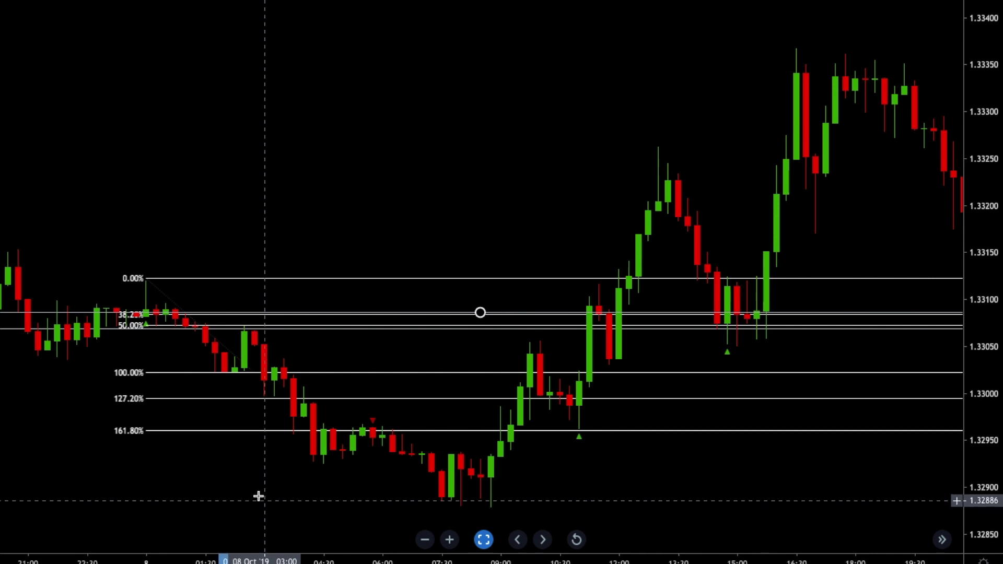
pyautogui.click(275, 394)
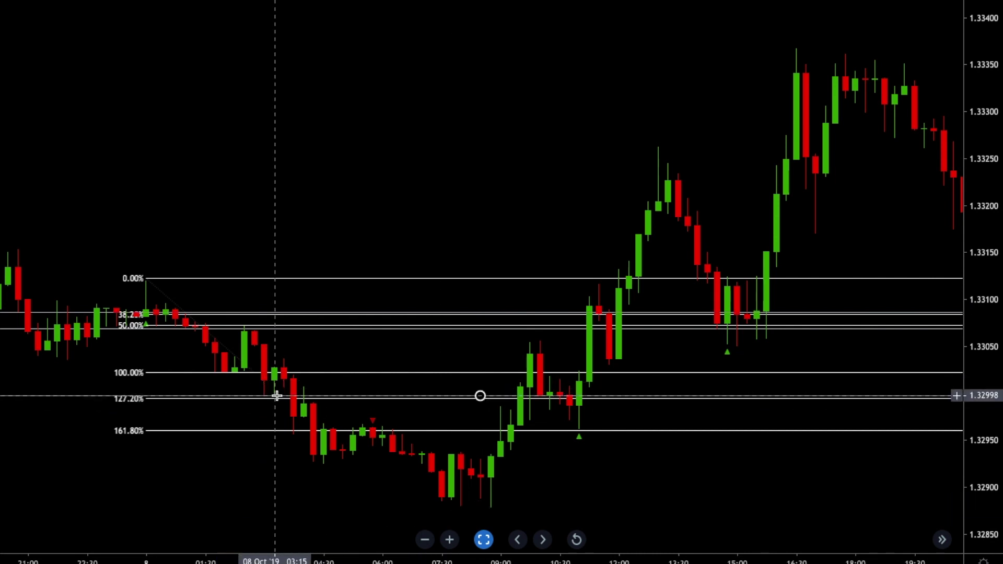
pyautogui.click(244, 453)
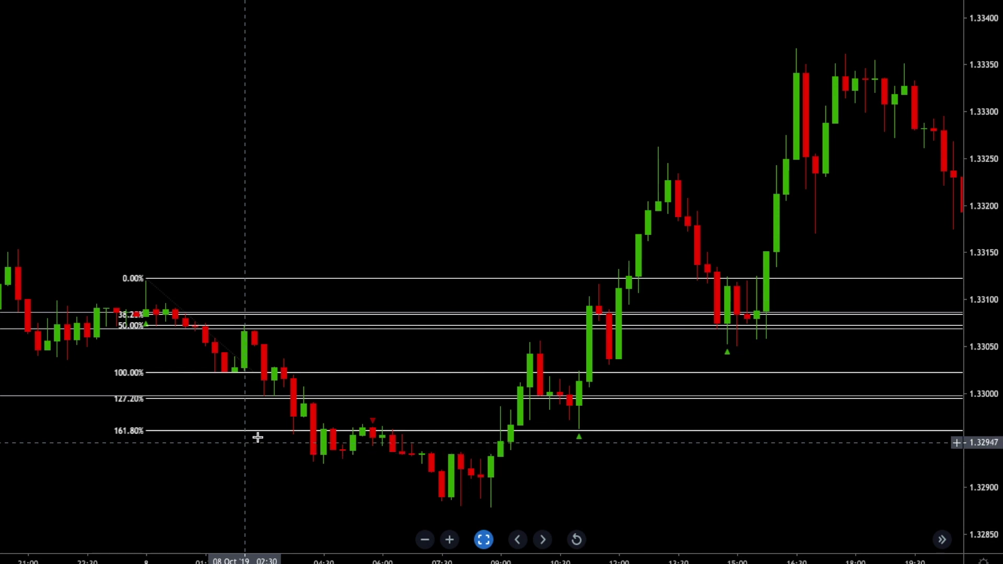
pyautogui.click(233, 365)
pyautogui.press('Delete')
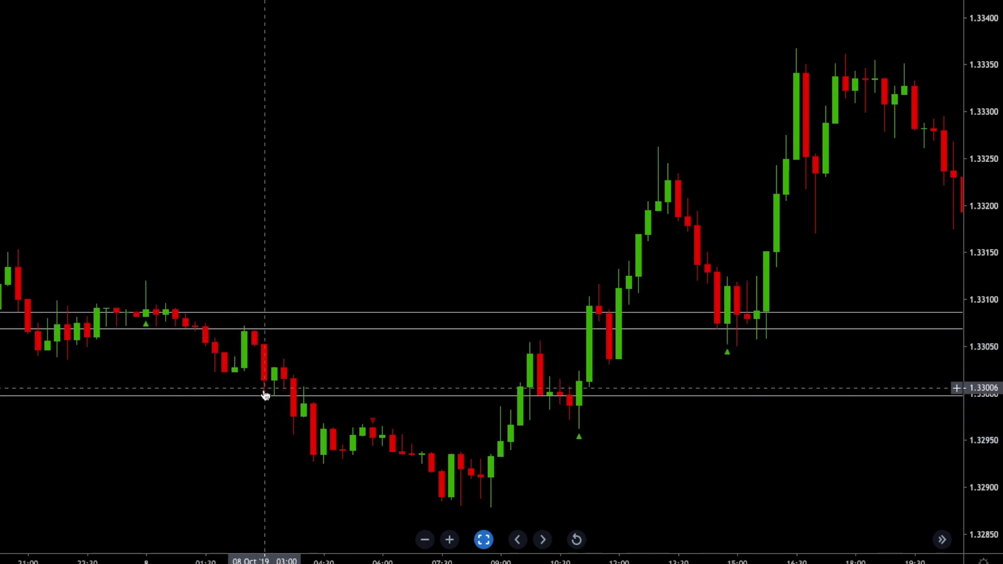
pyautogui.click(156, 314)
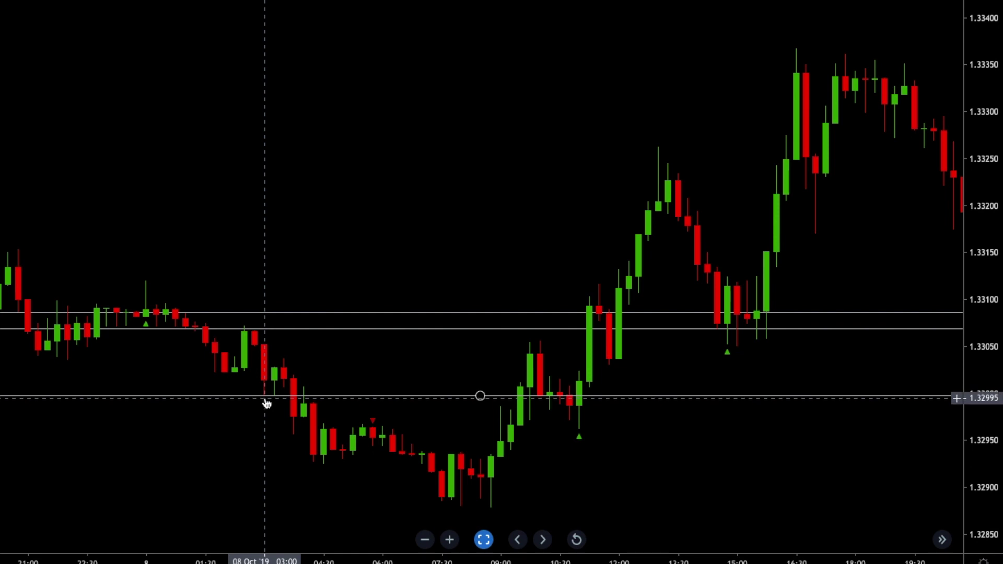
pyautogui.press('/')
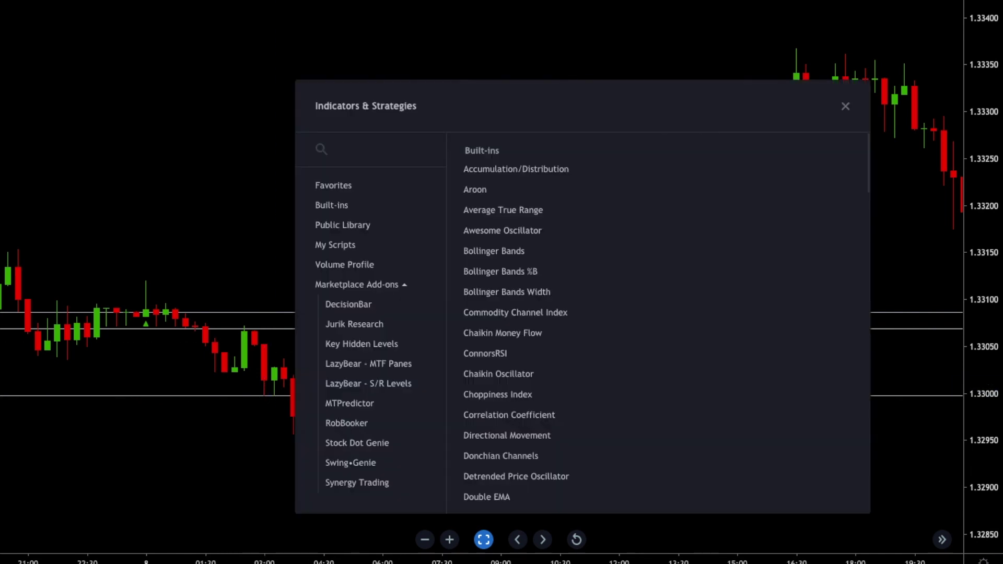
# Add the Moving Average Exponential from a 'moving' search, colour it white, and lower its length by one.
pyautogui.write('moving')
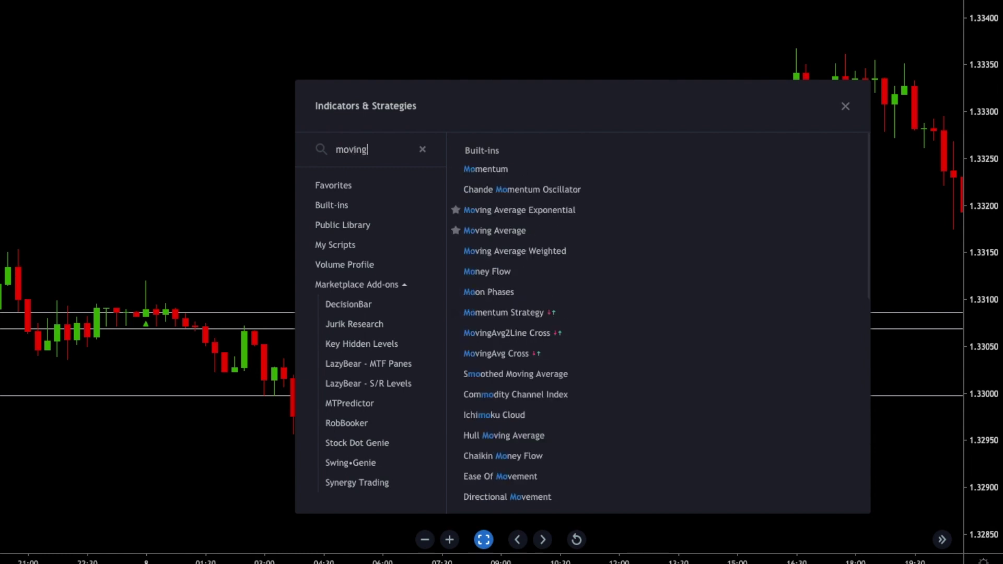
pyautogui.click(500, 176)
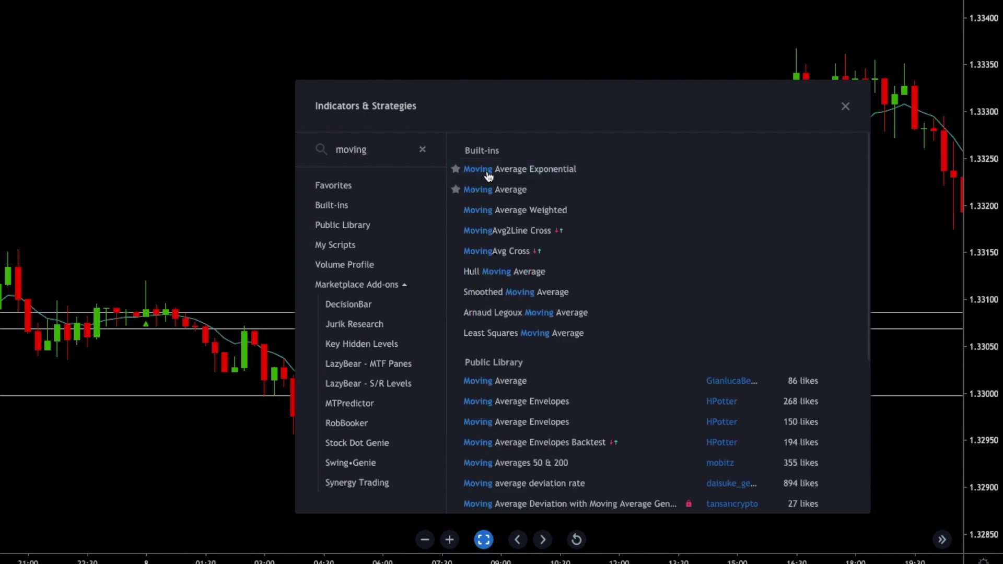
pyautogui.press('Escape')
pyautogui.doubleClick(300, 376)
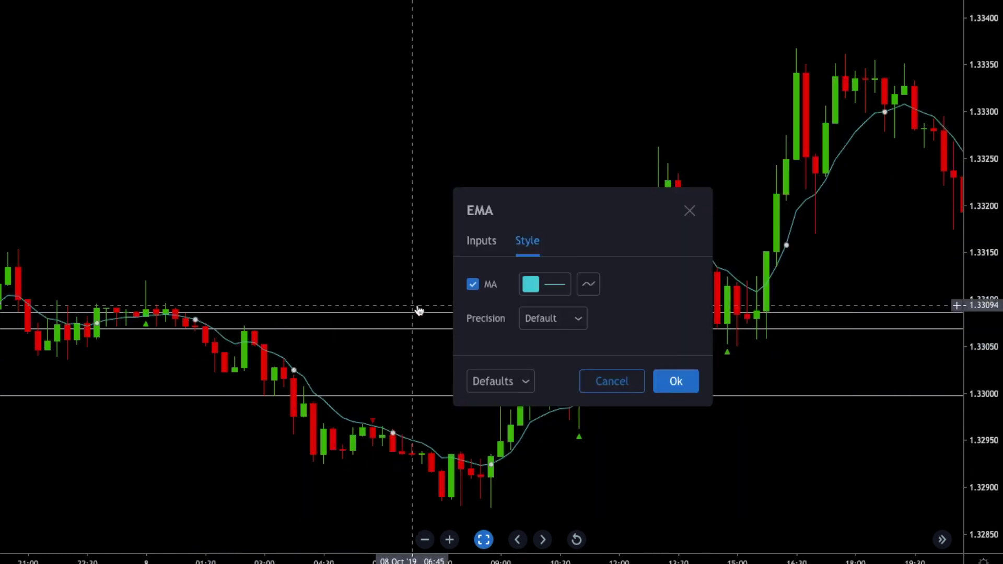
pyautogui.click(562, 288)
pyautogui.click(530, 311)
pyautogui.click(507, 251)
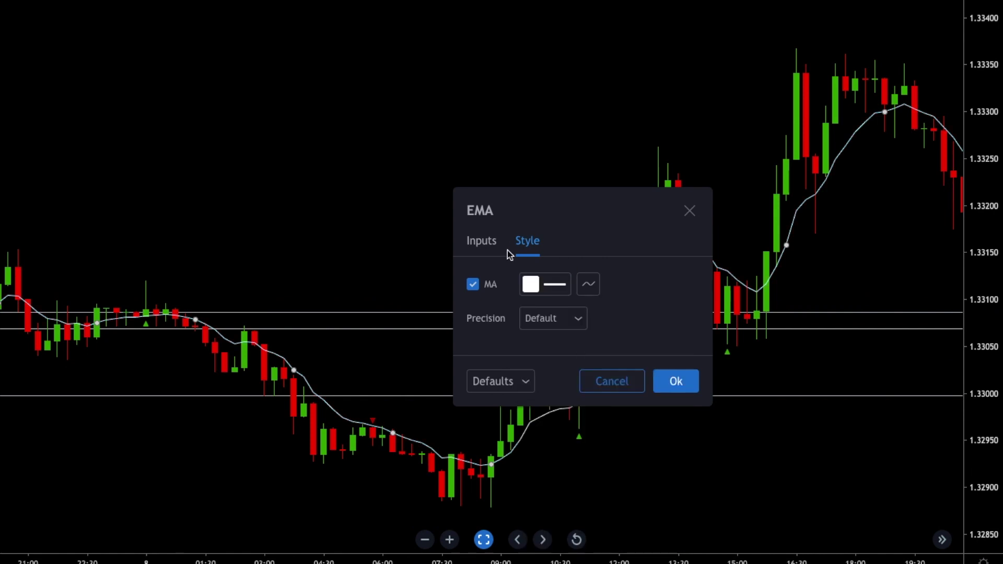
pyautogui.click(482, 241)
pyautogui.press('Down')
pyautogui.press('Return')
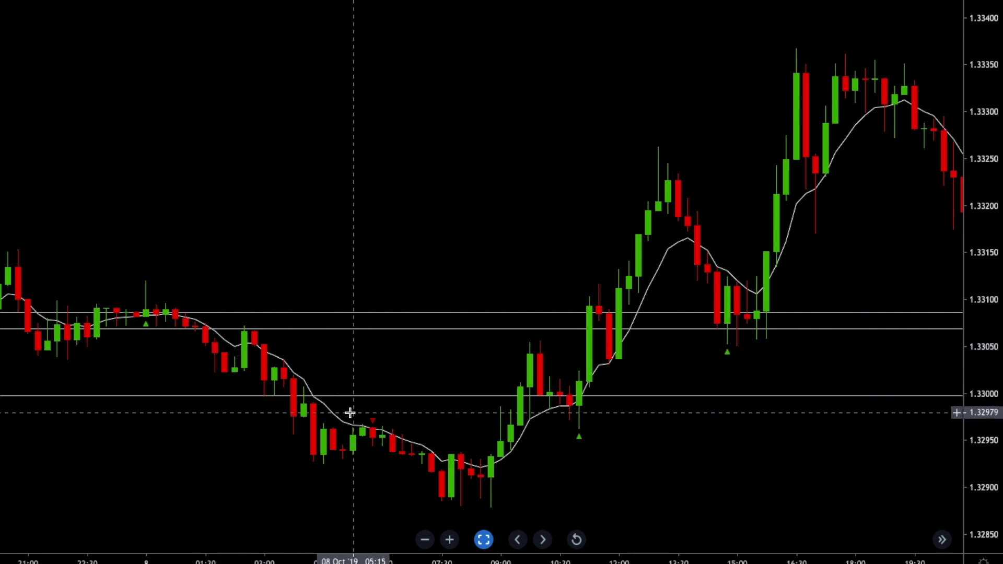
# Drag the 1.33000 horizontal line up and back down, then delete it.
pyautogui.click(267, 395)
pyautogui.moveTo(327, 395); pyautogui.dragTo(296, 331)
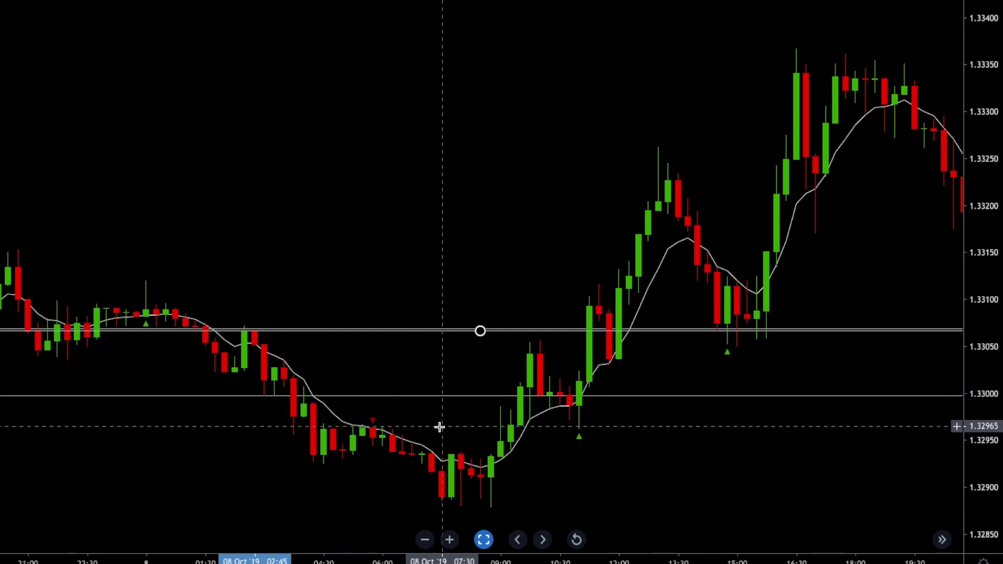
pyautogui.moveTo(336, 334); pyautogui.dragTo(349, 401)
pyautogui.press('Delete')
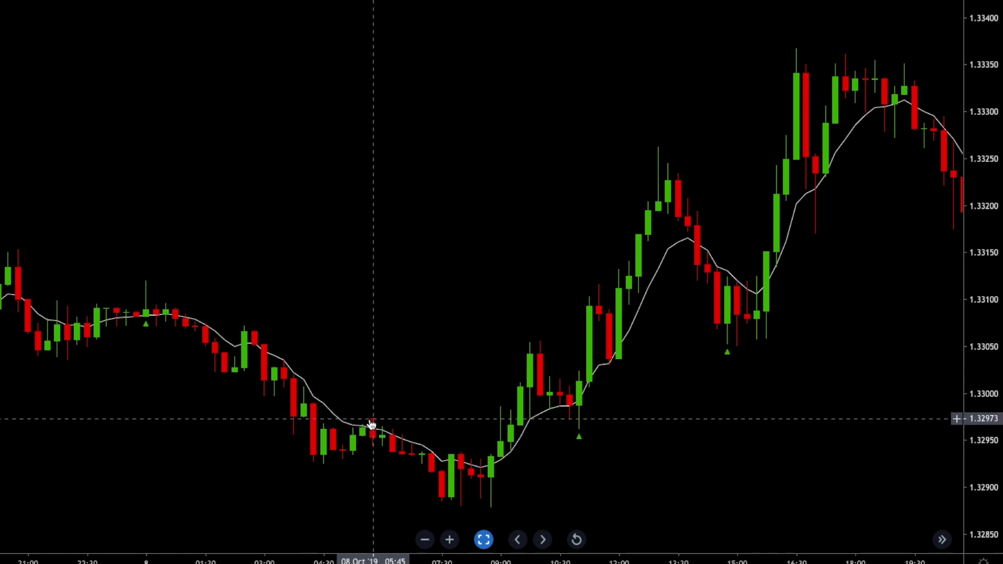
# Add horizontal lines near 1.32950 and 1.32976 and start a Fib retracement at 1.32924.
pyautogui.hotkey('alt', 'h')
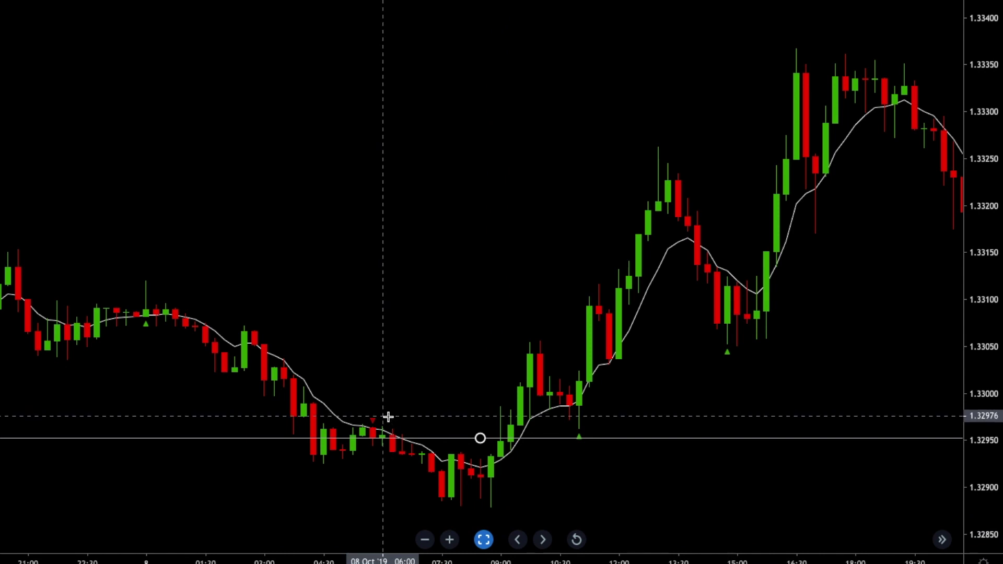
pyautogui.hotkey('alt', 'h')
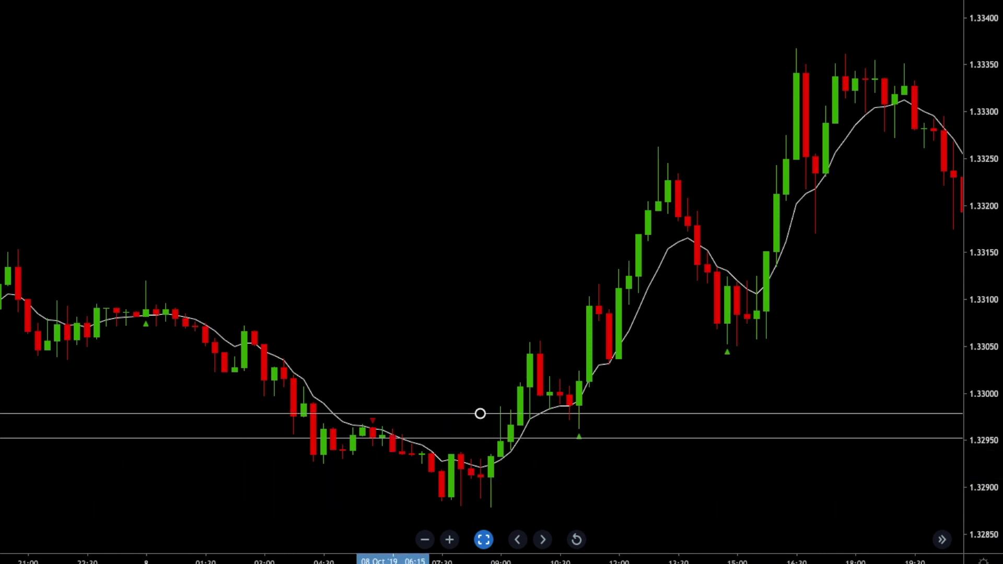
pyautogui.click(402, 465)
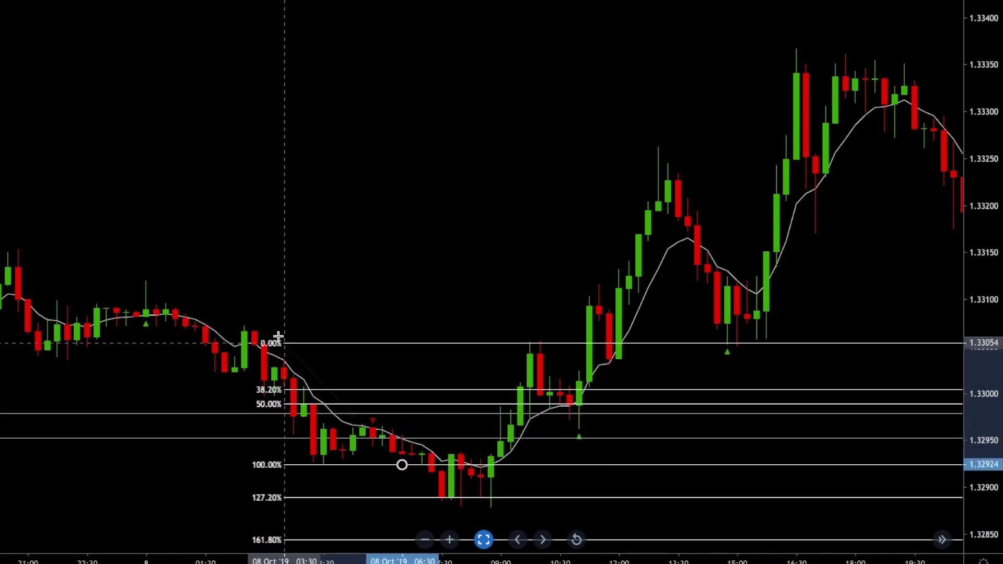
# Finish the Fib at 1.33073, move a horizontal line to its 50% level, then remove the Fib and lower lines.
pyautogui.click(245, 325)
pyautogui.moveTo(382, 417); pyautogui.dragTo(391, 394)
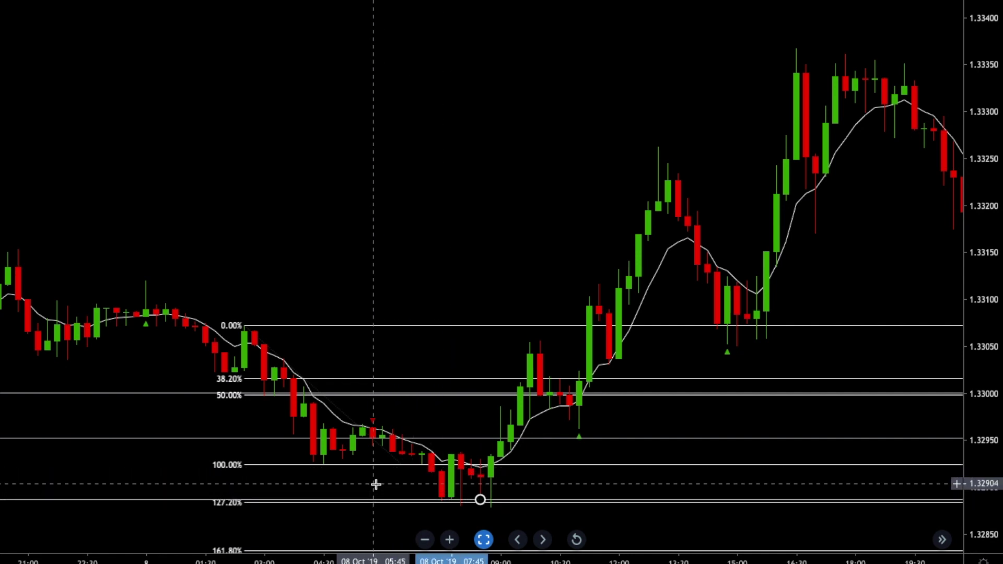
pyautogui.click(347, 422)
pyautogui.press('Delete')
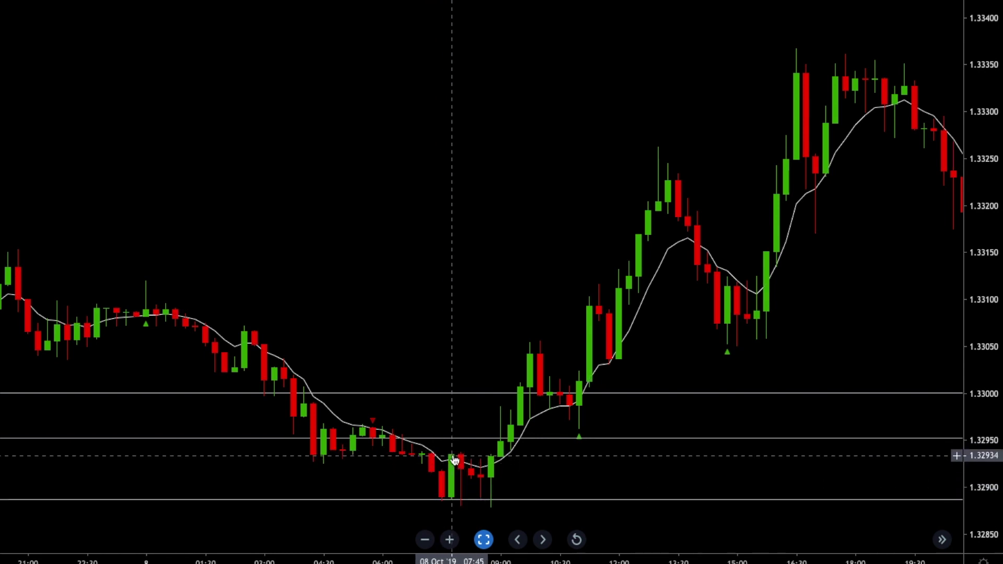
pyautogui.hotkey('ctrl', 'z')
pyautogui.hotkey('ctrl', 'z')
pyautogui.hotkey('ctrl', 'z')
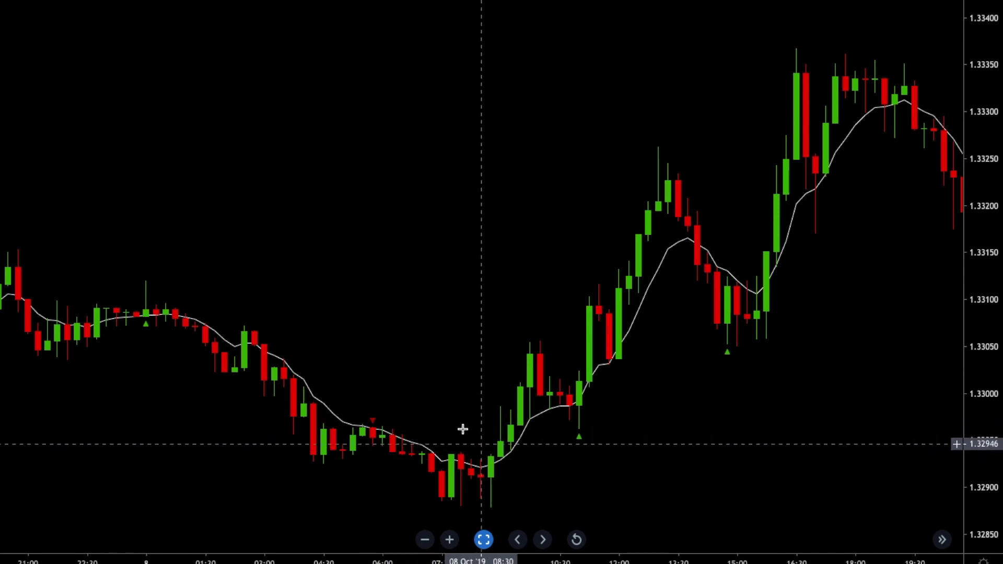
# Add a horizontal line at 1.32971 and anchor a new Fib retracement at the swing high.
pyautogui.click(374, 419)
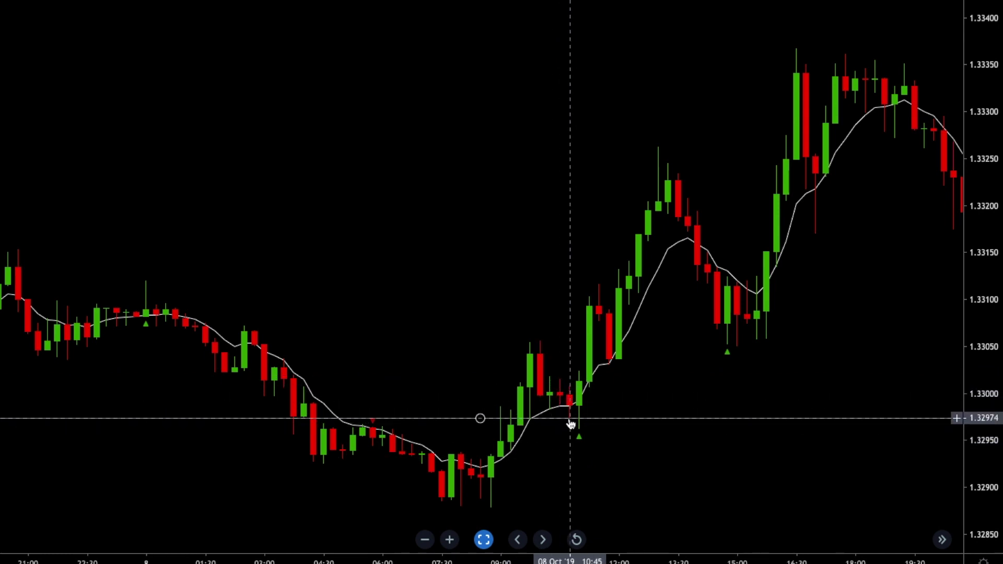
pyautogui.click(539, 342)
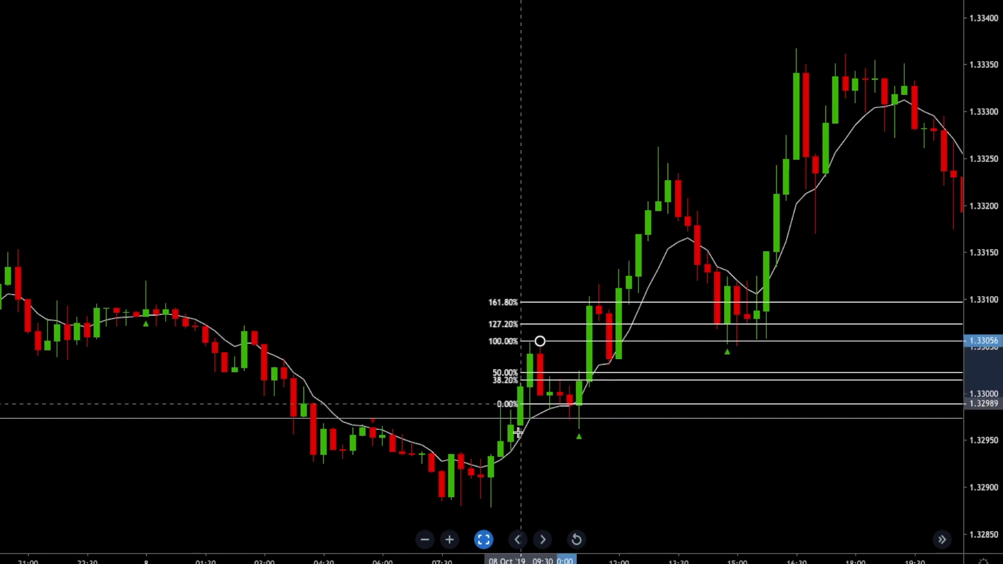
# Fix the Fib's 0% at the 1.32878 morning low and add horizontal lines at its 38.2% and 127.2% levels.
pyautogui.click(480, 508)
pyautogui.hotkey('alt', 'h')
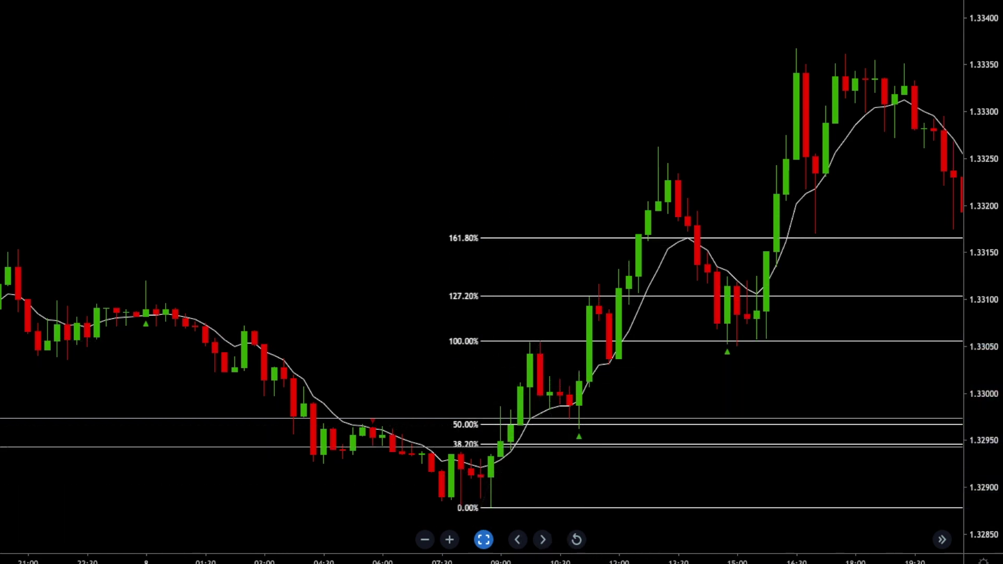
pyautogui.hotkey('alt', 'h')
pyautogui.click(539, 341)
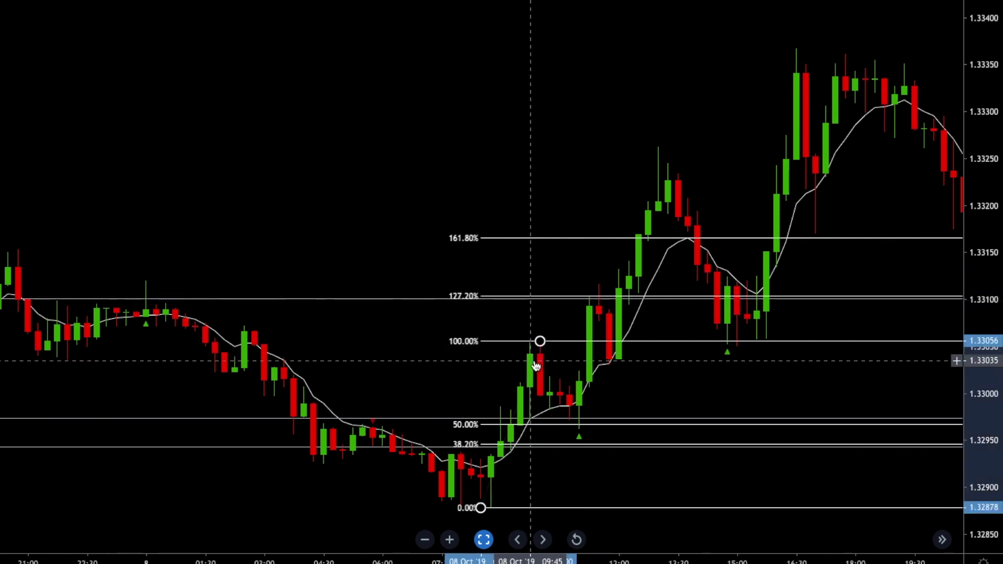
pyautogui.doubleClick(536, 364)
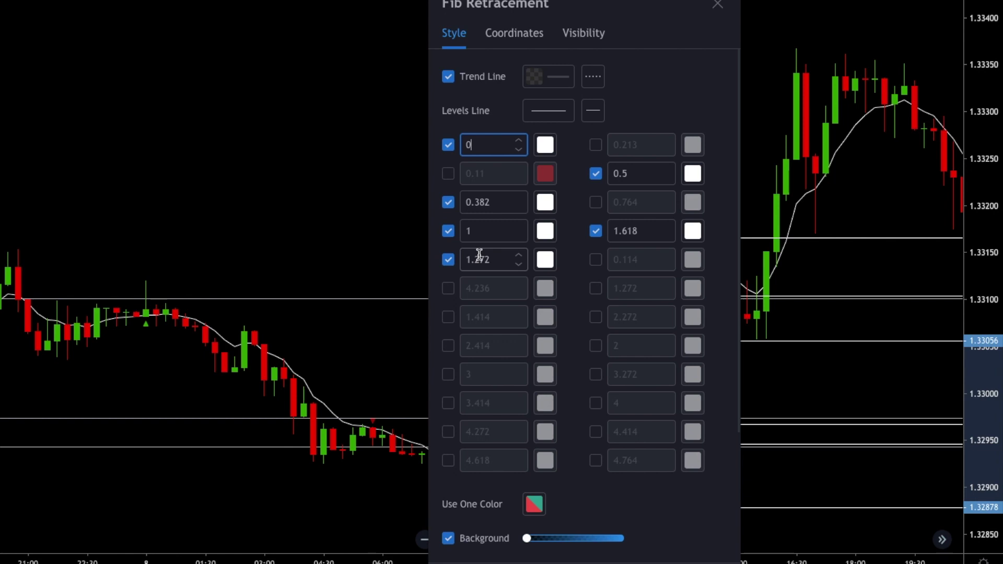
pyautogui.press('Return')
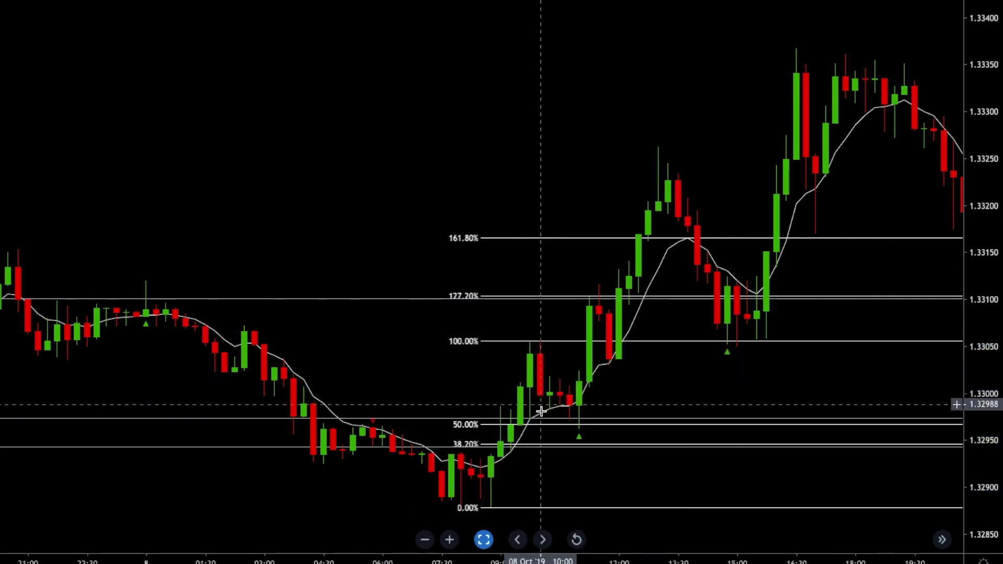
# Delete the Fibonacci retracement, keeping the horizontal lines near 1.3310, 1.3297 and 1.3294.
pyautogui.click(586, 366)
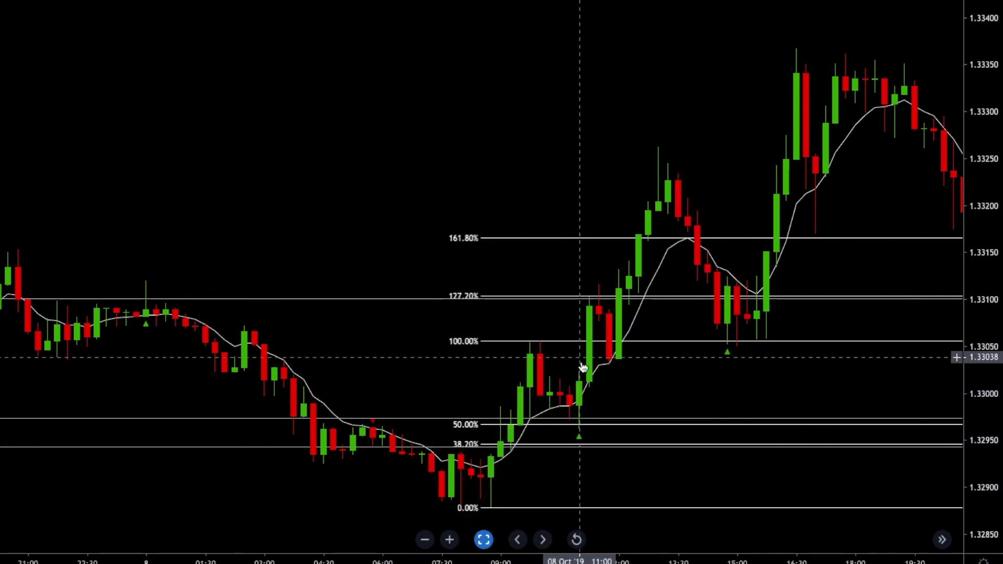
pyautogui.press('Delete')
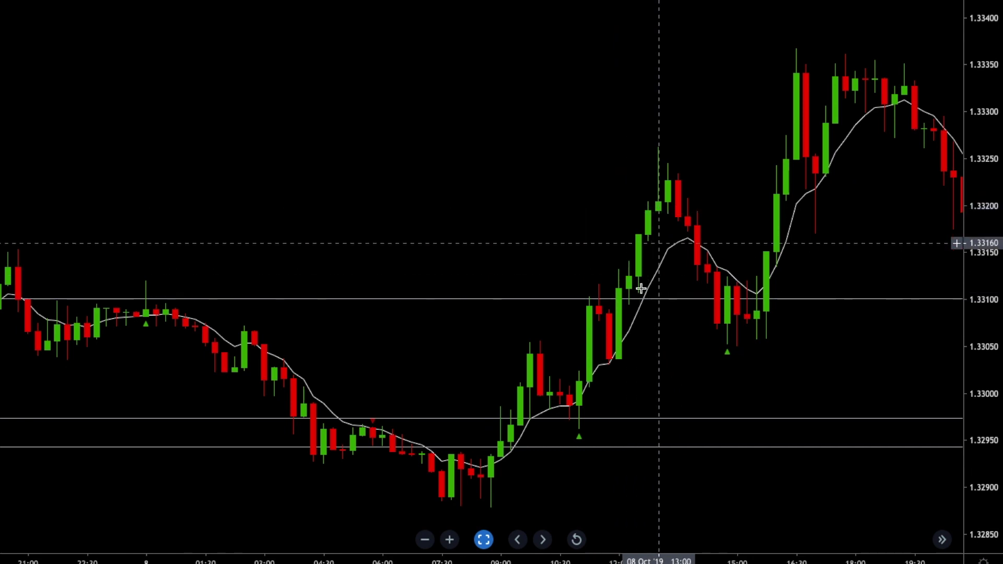
# Drag the 1.33100 line up to about 1.33192, undo to clear the level lines, then add a new horizontal line.
pyautogui.moveTo(661, 302); pyautogui.dragTo(677, 215)
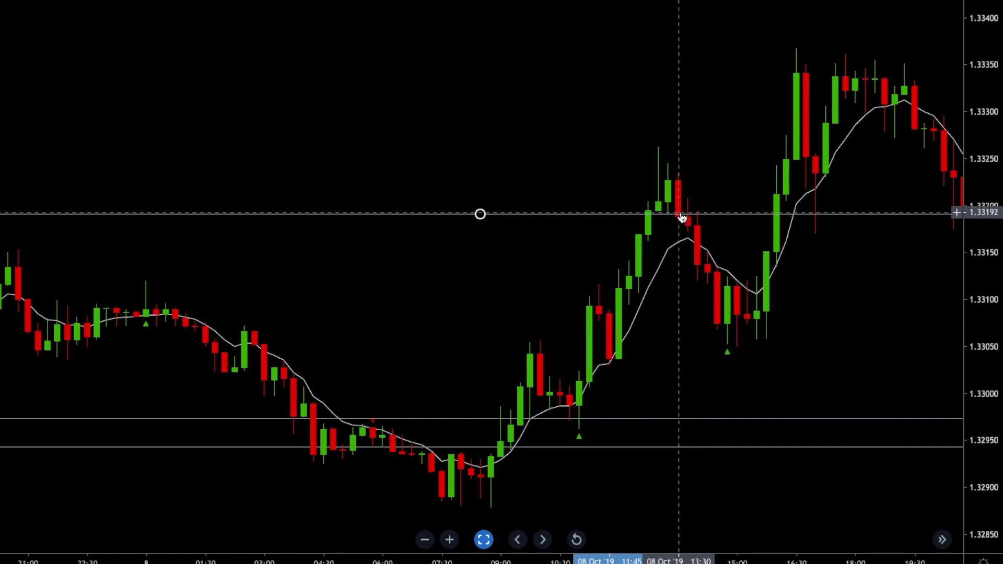
pyautogui.hotkey('ctrl', 'z')
pyautogui.hotkey('ctrl', 'z')
pyautogui.hotkey('ctrl', 'z')
pyautogui.hotkey('alt', 'h')
# Draw a Fib Retracement from the swing high to the morning low, add a 38.2% horizontal line, then delete the Fib.
pyautogui.hotkey('alt', 'f')
pyautogui.click(540, 338)
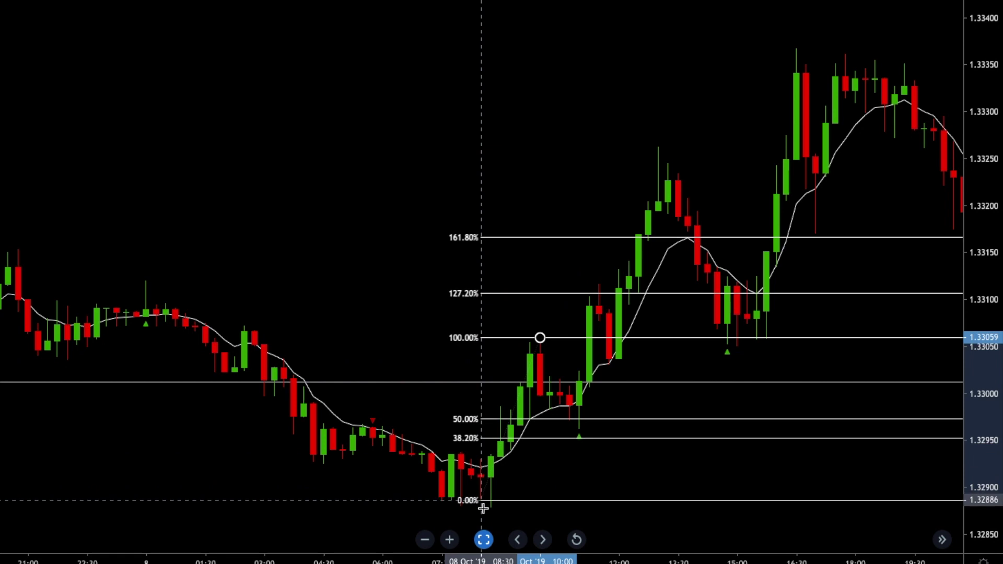
pyautogui.click(490, 508)
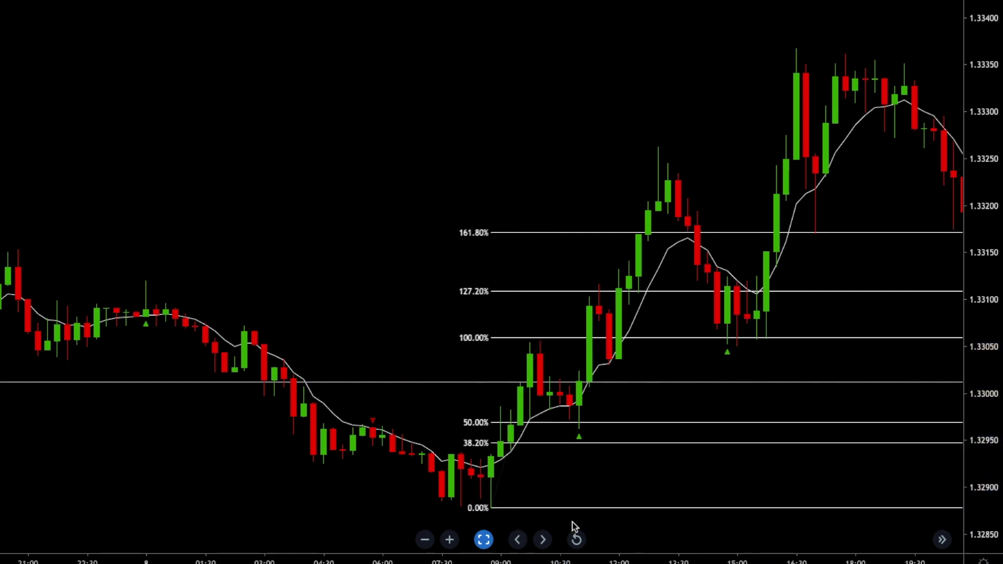
pyautogui.hotkey('alt', 'h')
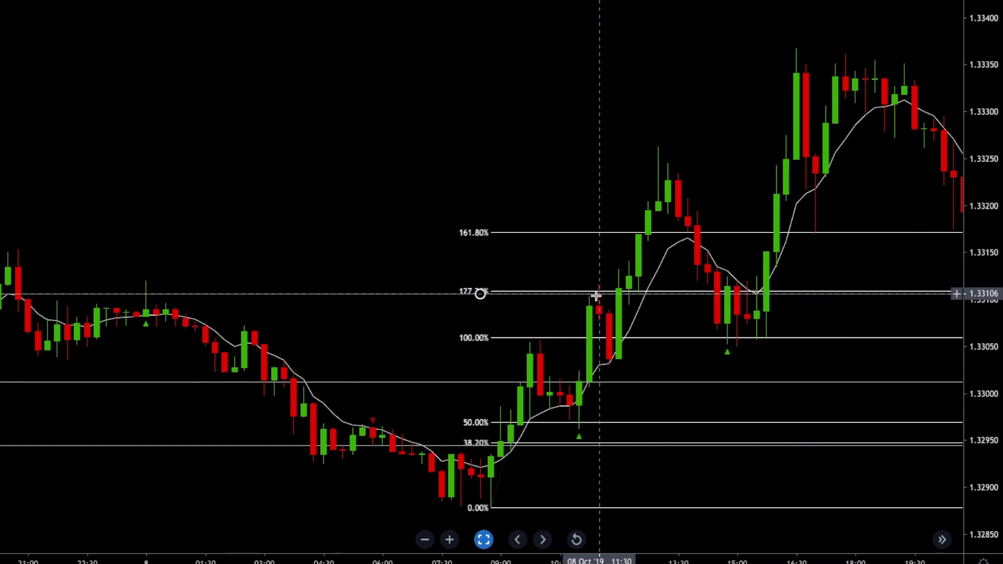
pyautogui.click(541, 338)
pyautogui.press('Delete')
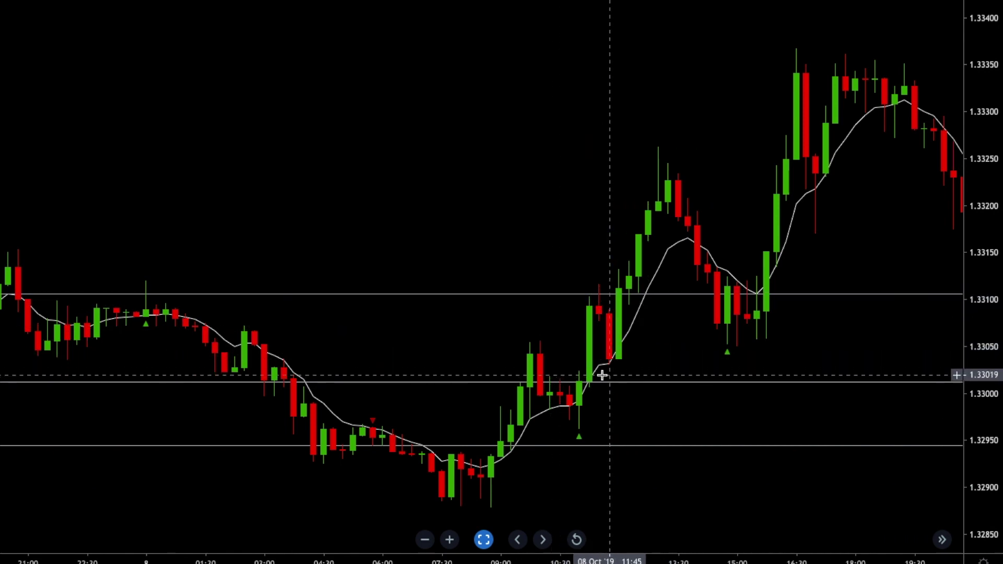
# Delete the 127.2% line, move a line to 1.33115, add one below 1.33050, and anchor a Fib at 1.33264.
pyautogui.click(591, 295)
pyautogui.press('Delete')
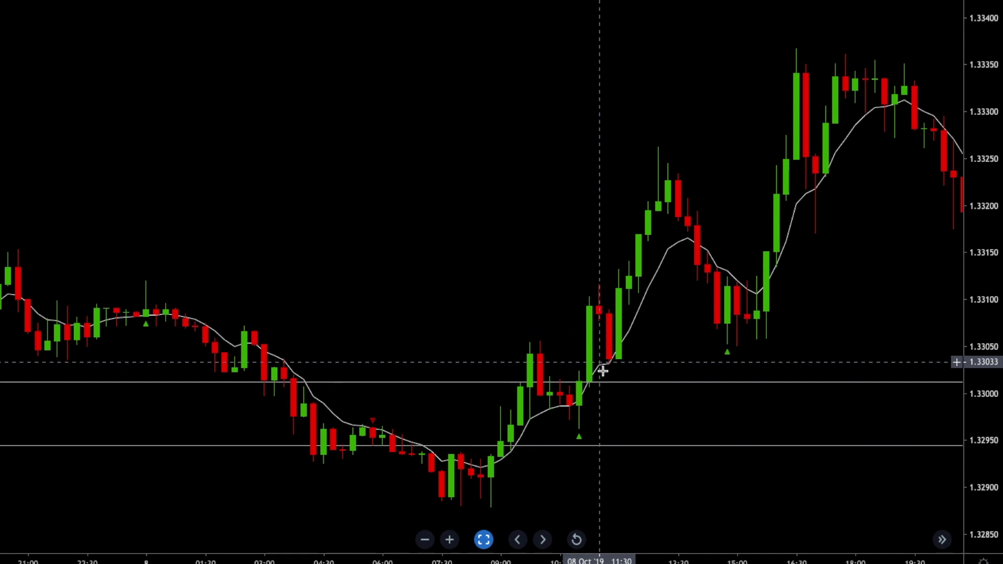
pyautogui.moveTo(609, 383); pyautogui.dragTo(738, 286)
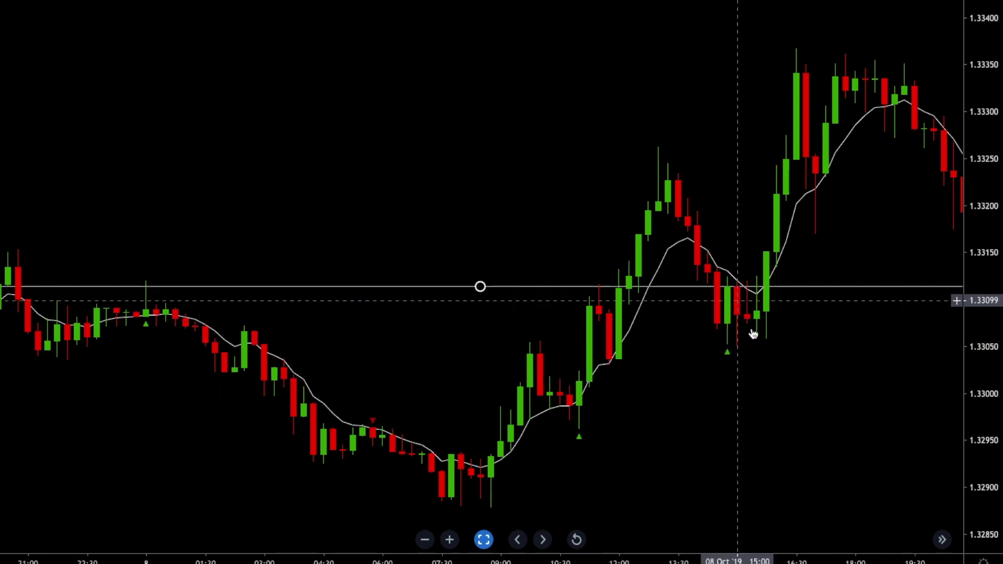
pyautogui.hotkey('alt', 'h')
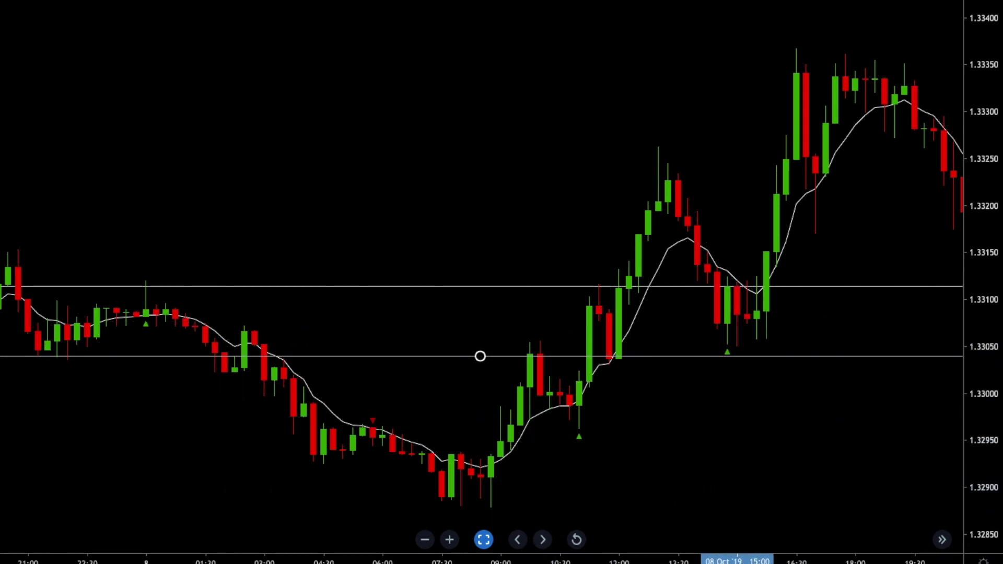
pyautogui.hotkey('alt', 'f')
pyautogui.click(658, 146)
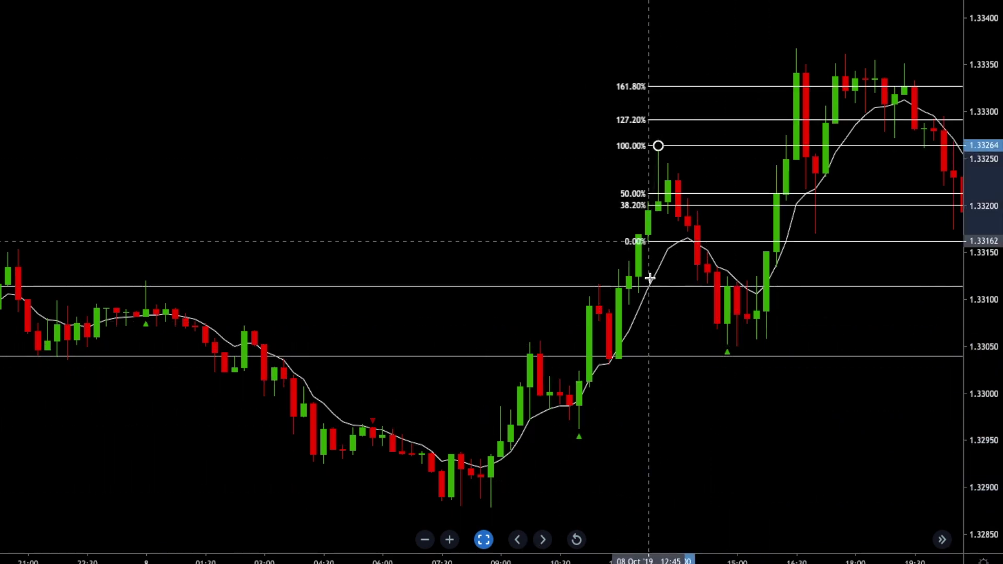
# Set the Fib's 0% at the pullback low, keep a line just below 1.33350, then delete the Fib.
pyautogui.click(570, 430)
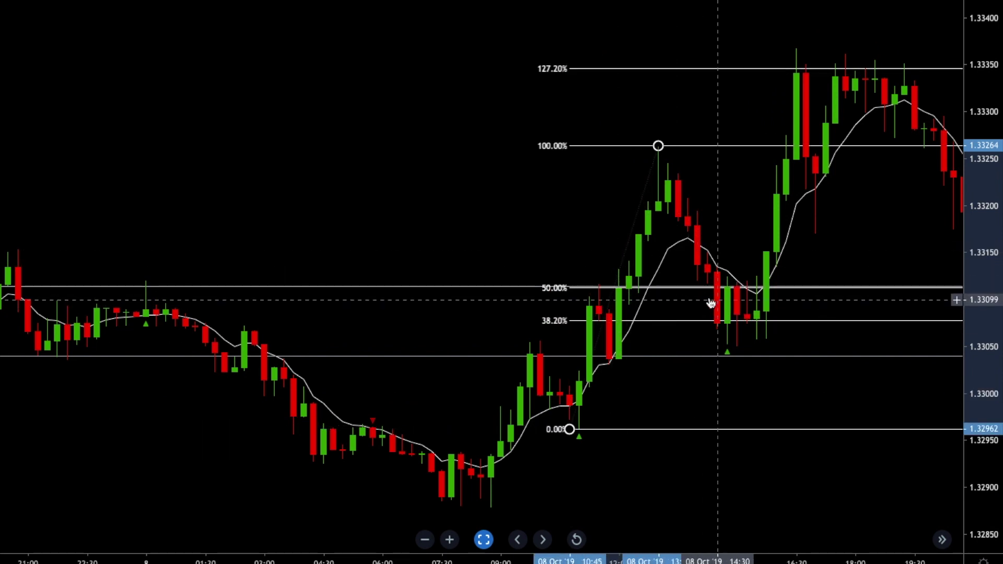
pyautogui.click(730, 359)
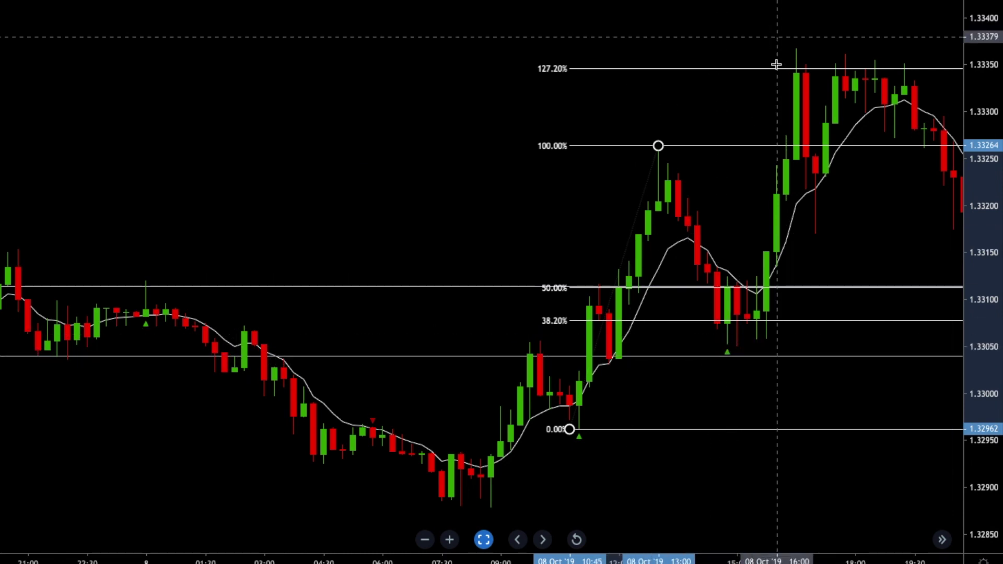
pyautogui.click(651, 172)
pyautogui.press('Delete')
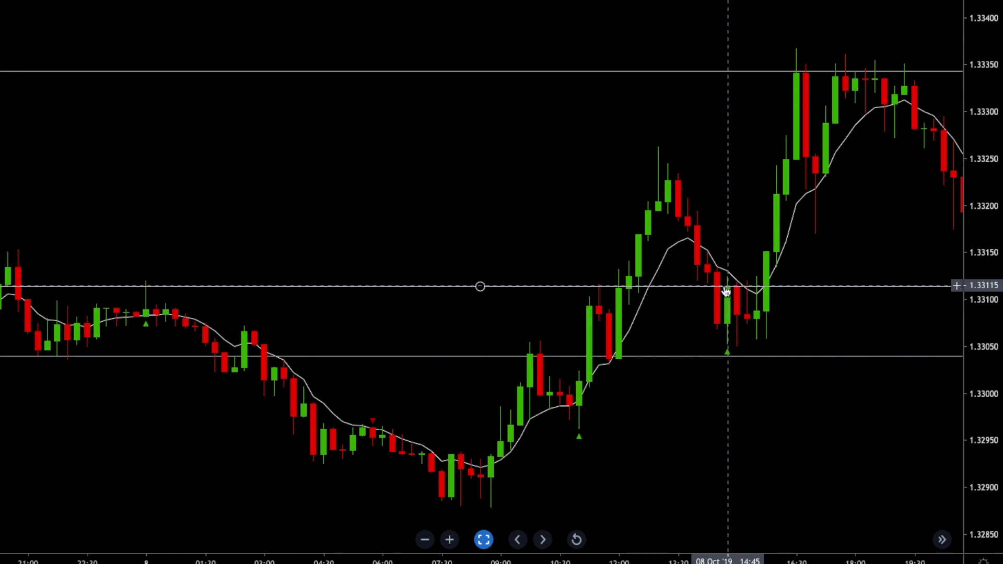
# Delete the remaining horizontal level lines and pan the chart toward the later 9 October candles.
pyautogui.moveTo(718, 291); pyautogui.dragTo(708, 356)
pyautogui.press('Delete')
pyautogui.press('Delete')
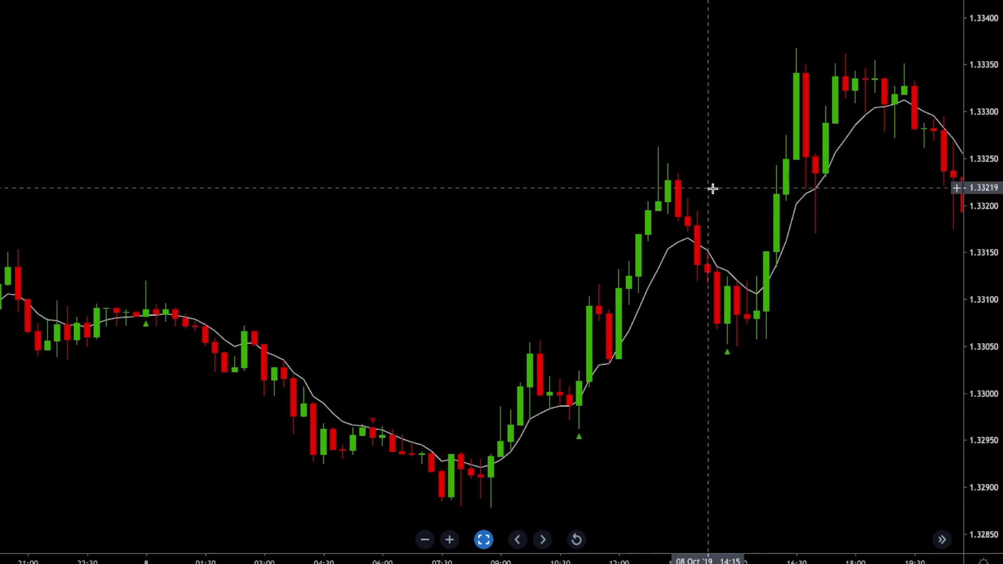
pyautogui.moveTo(790, 246); pyautogui.dragTo(589, 258)
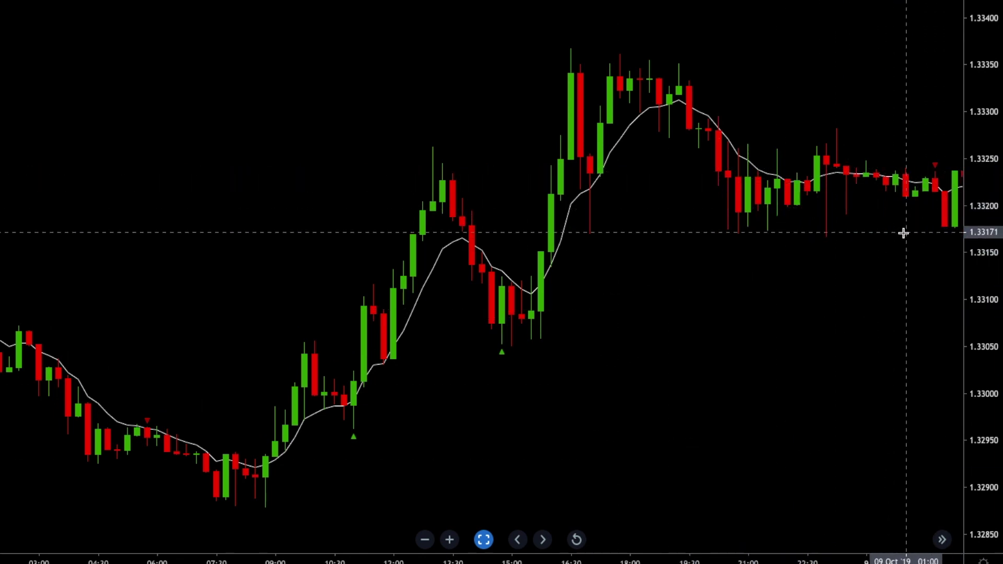
# Fib the latest downswing, add lines at 1.33258, 1.33118 and just above 1.33200, then delete the Fib.
pyautogui.moveTo(952, 239); pyautogui.dragTo(669, 62)
pyautogui.click(732, 172)
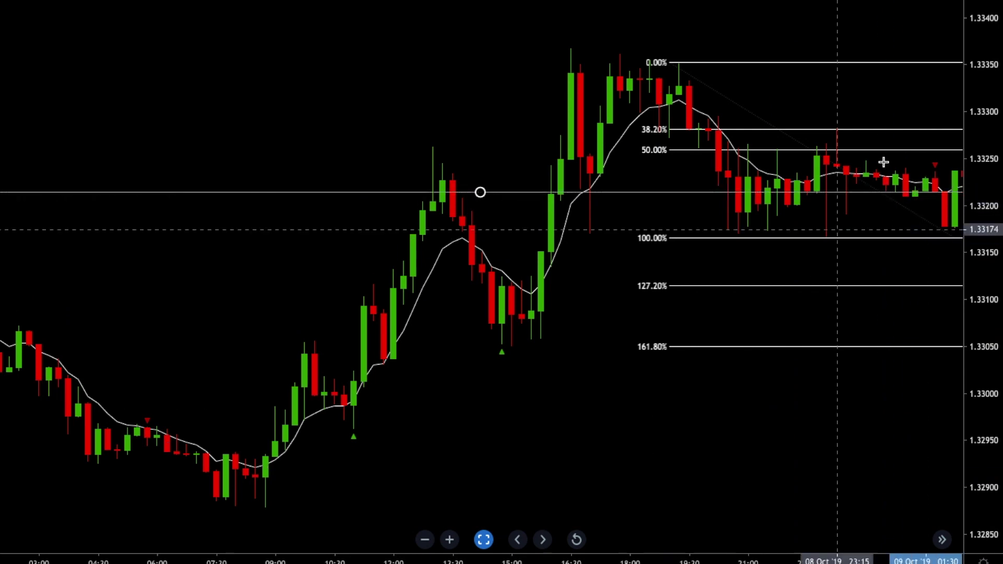
pyautogui.hotkey('alt', 'h')
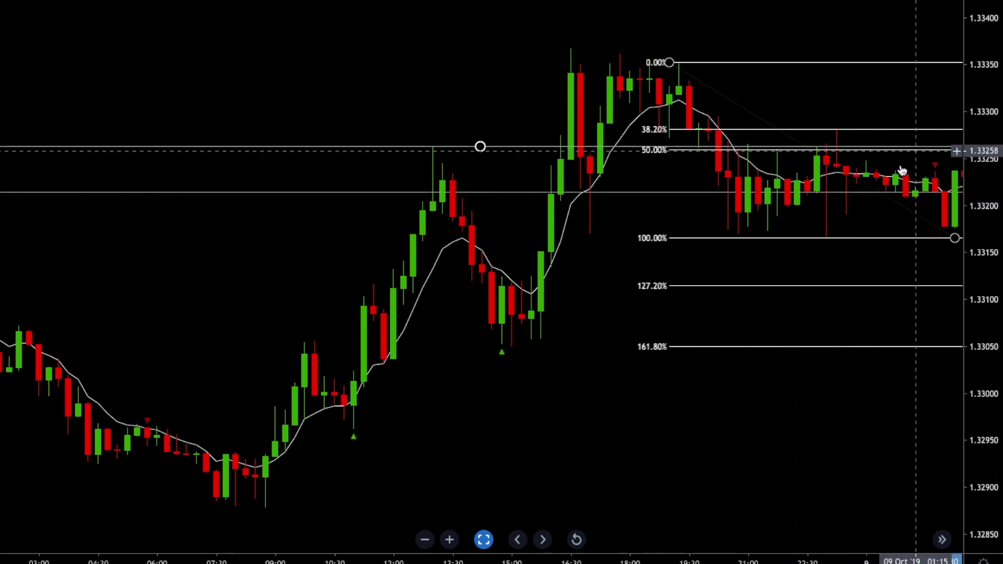
pyautogui.click(952, 283)
pyautogui.click(824, 261)
pyautogui.press('Delete')
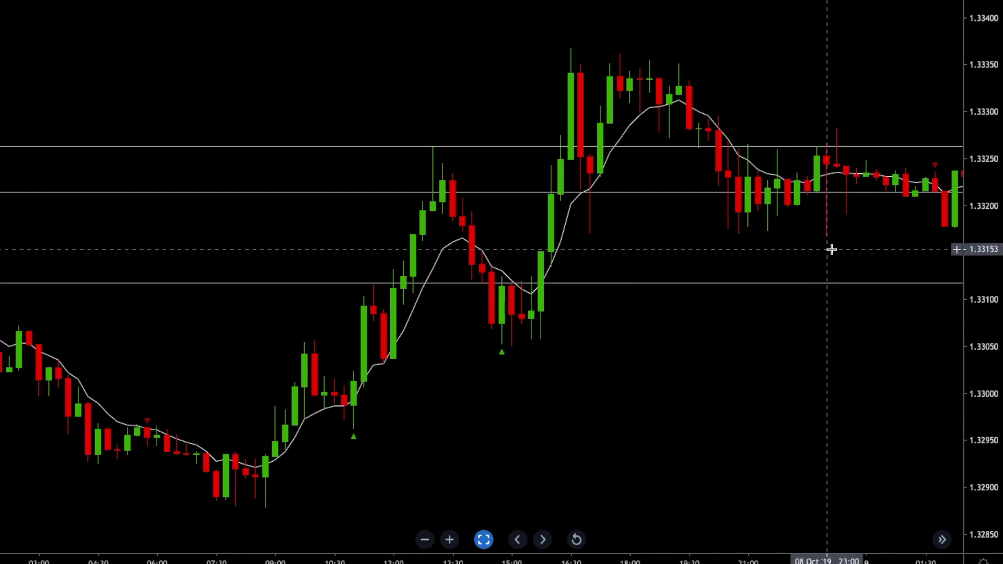
pyautogui.hscroll(2, 831, 251)
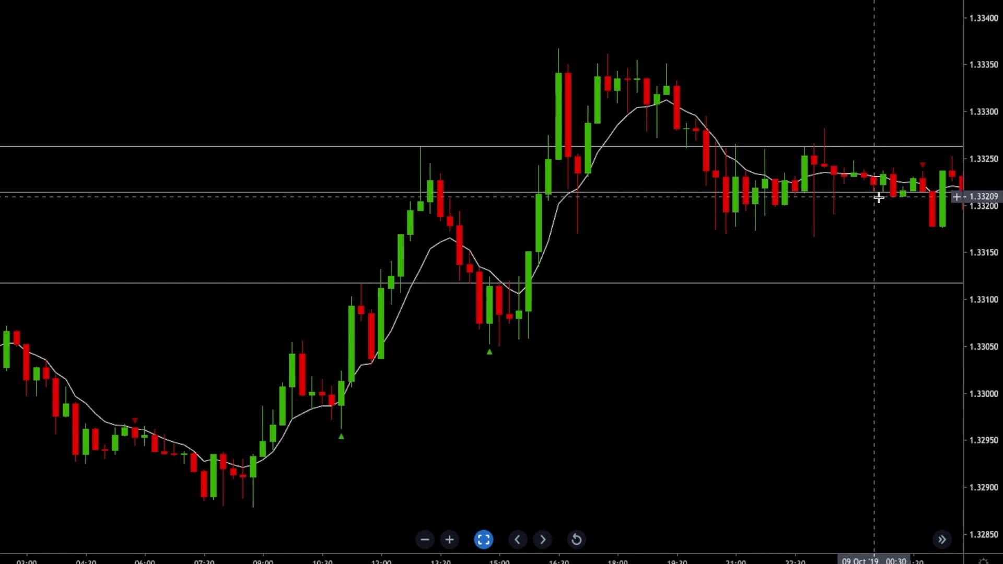
# Pan toward newer candles and drag the top horizontal line down to 1.33187.
pyautogui.moveTo(909, 228); pyautogui.dragTo(739, 350)
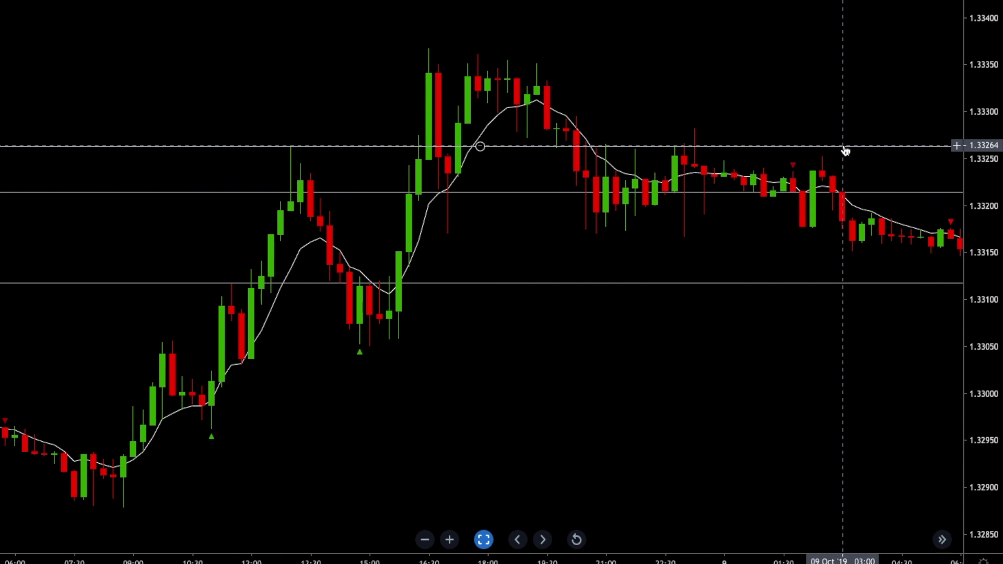
pyautogui.moveTo(846, 151); pyautogui.dragTo(892, 220)
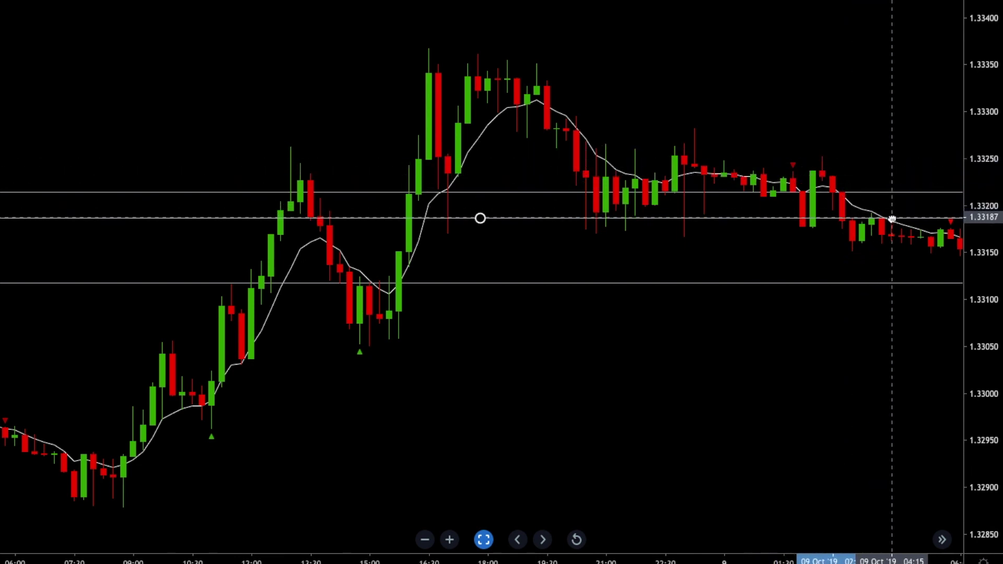
pyautogui.moveTo(860, 381); pyautogui.dragTo(781, 384)
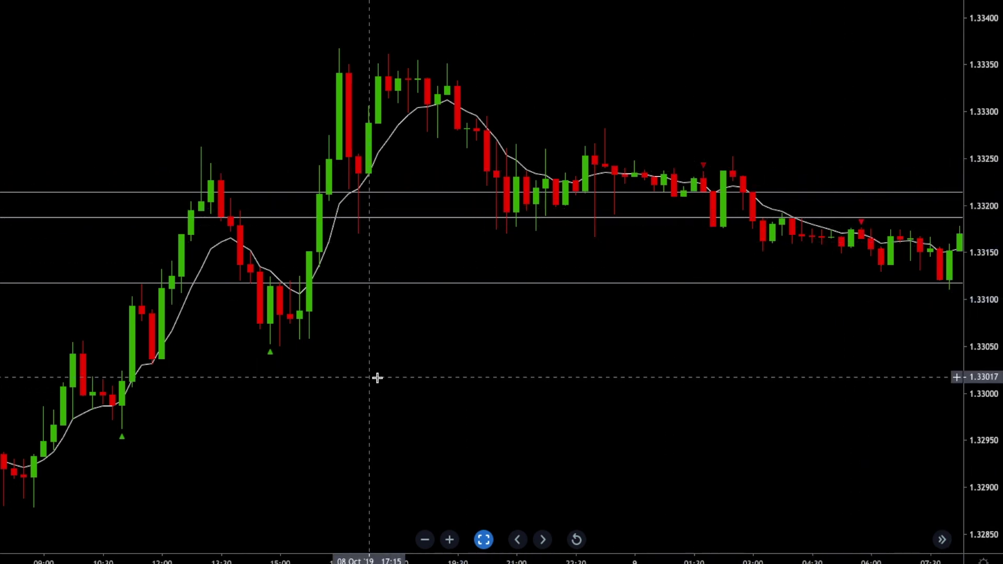
# Scroll back to the earlier 8 October candles and delete all three horizontal lines.
pyautogui.hscroll(-3, 376, 376)
pyautogui.hscroll(-12, 185, 414)
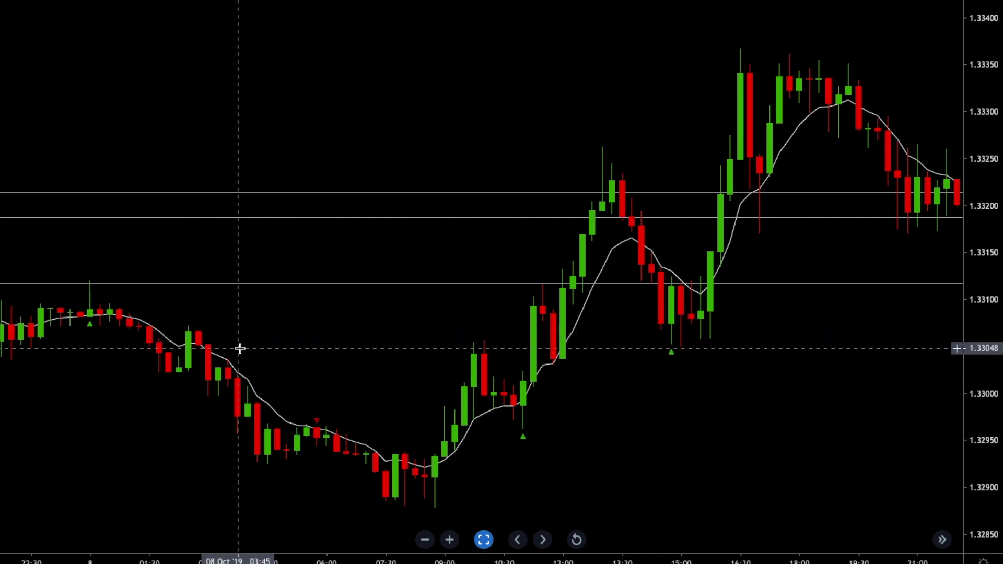
pyautogui.moveTo(411, 283); pyautogui.dragTo(425, 195)
pyautogui.press('Delete')
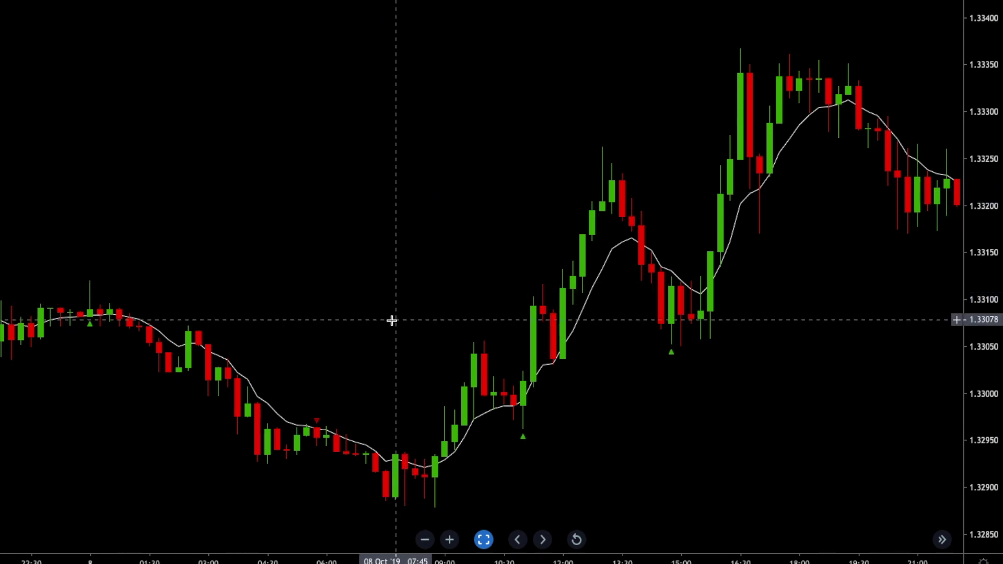